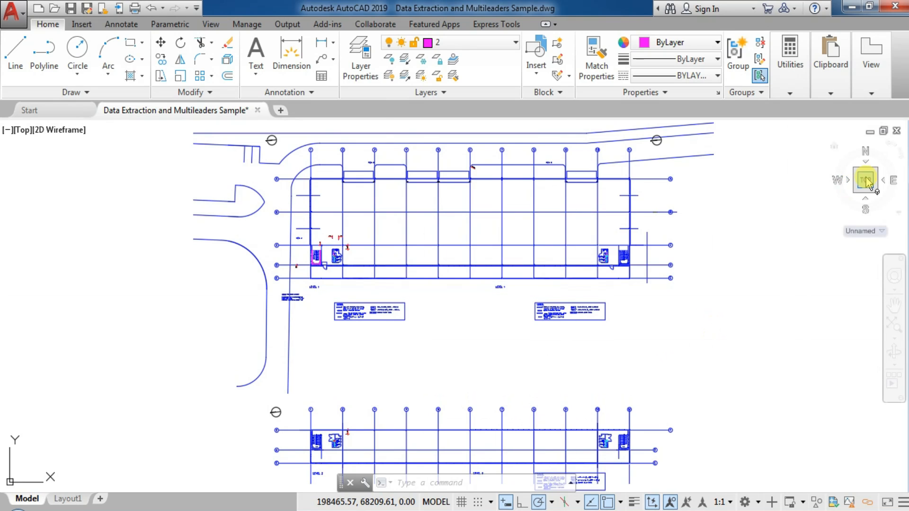
{"action": "left_click", "coordinate": [23, 130]}
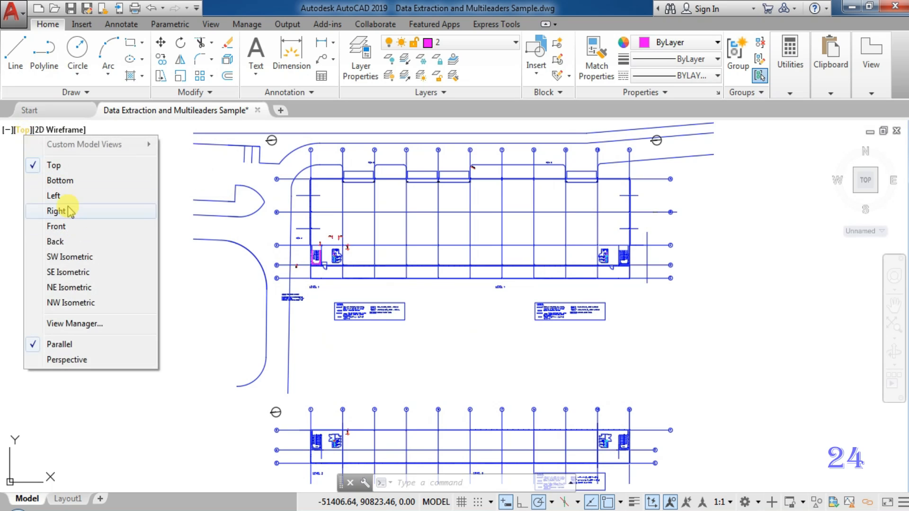
{"action": "left_click", "coordinate": [203, 284]}
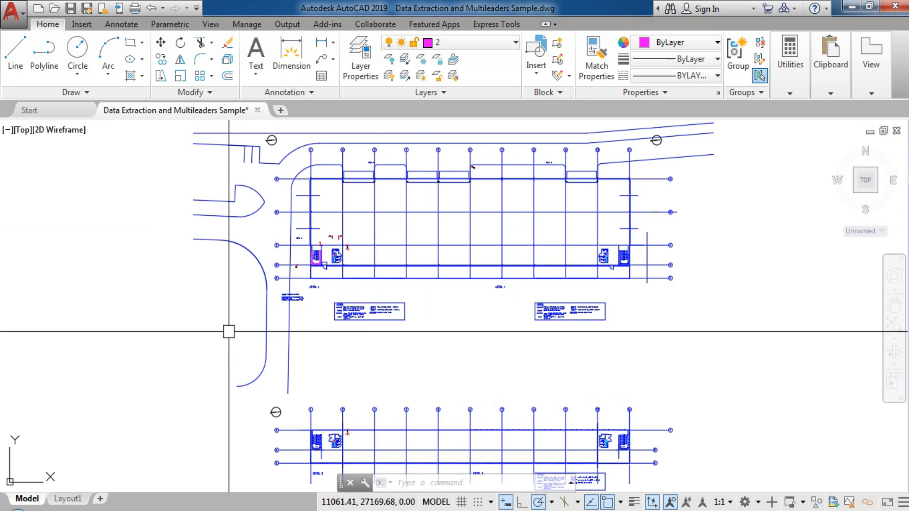
Step: Orbit the site plan into an angled 3D view and examine the magenta stair walls up close
{"action": "middle_click_drag", "start_coordinate": [442, 335], "coordinate": [442, 336]}
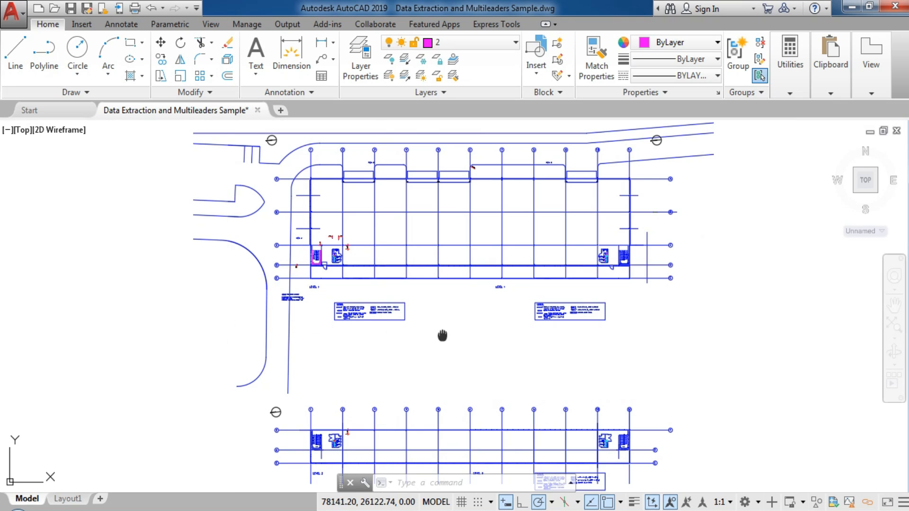
{"action": "mouse_move", "coordinate": [442, 335]}
{"action": "middle_mouse_down"}
{"action": "mouse_move", "coordinate": [458, 330]}
{"action": "mouse_move", "coordinate": [484, 287]}
{"action": "mouse_move", "coordinate": [493, 235]}
{"action": "mouse_move", "coordinate": [544, 207]}
{"action": "mouse_move", "coordinate": [549, 187]}
{"action": "middle_mouse_up"}
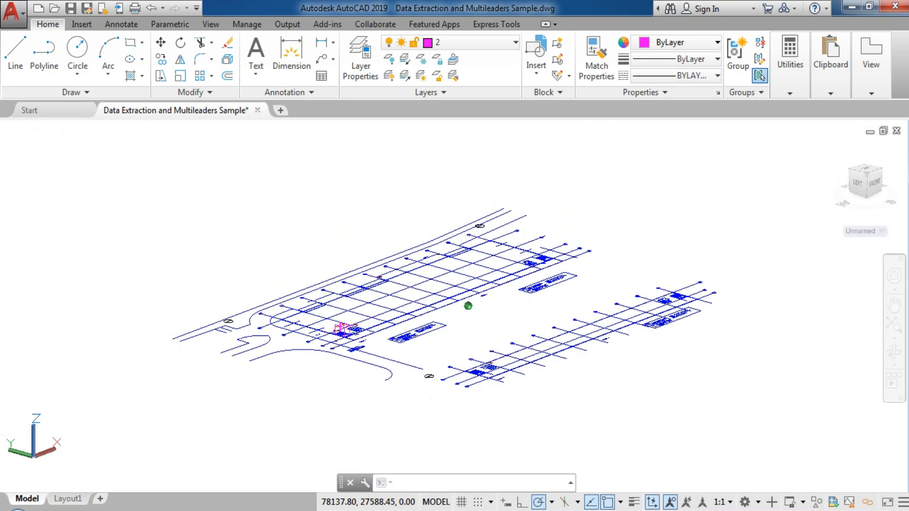
{"action": "scroll", "coordinate": [312, 329], "scroll_direction": "up", "scroll_amount": 7}
{"action": "scroll", "coordinate": [411, 349], "scroll_direction": "up", "scroll_amount": 2}
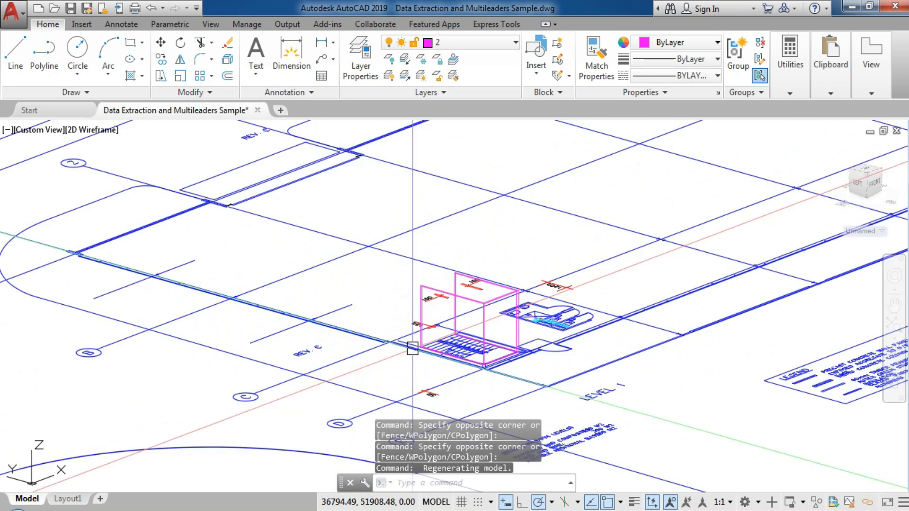
{"action": "middle_click_drag", "start_coordinate": [413, 349], "coordinate": [296, 322]}
{"action": "middle_click_drag", "start_coordinate": [409, 314], "coordinate": [412, 304], "text": "shift"}
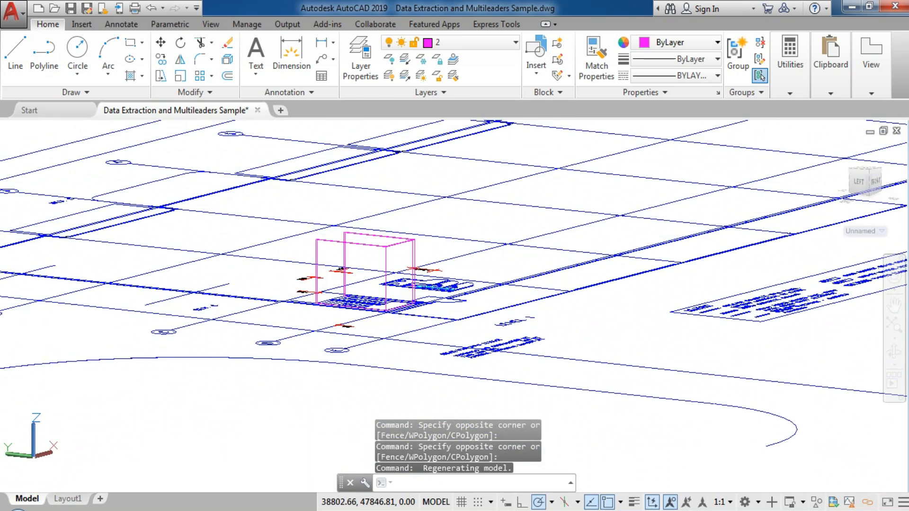
Step: Set the visual style to Hidden and to Shaded in turn, inspecting the stair walls from several angles
{"action": "left_click", "coordinate": [95, 130]}
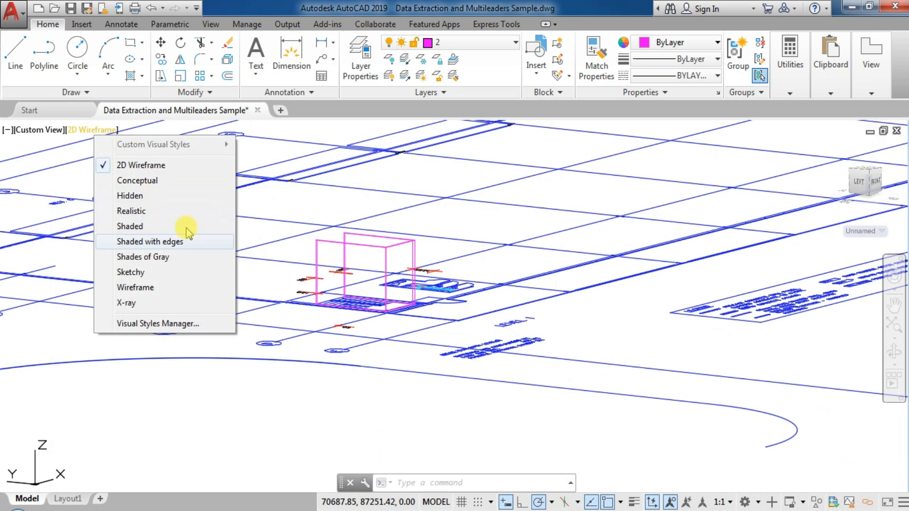
{"action": "left_click", "coordinate": [144, 196]}
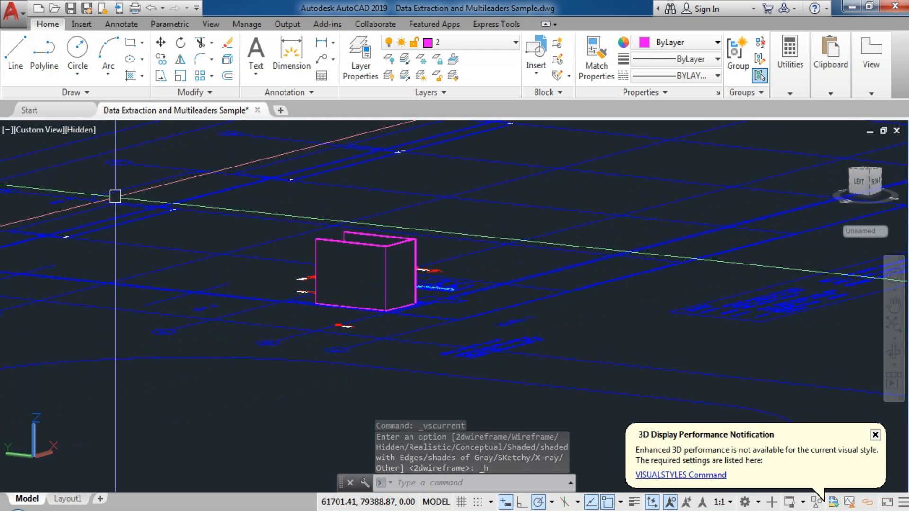
{"action": "left_click", "coordinate": [74, 135]}
{"action": "left_click", "coordinate": [116, 226]}
{"action": "middle_click_drag", "start_coordinate": [123, 221], "coordinate": [640, 321], "text": "shift"}
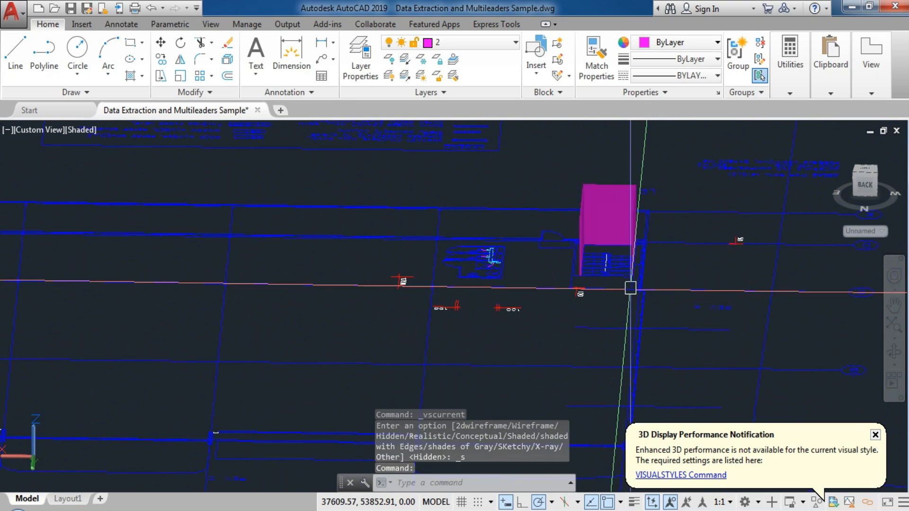
{"action": "middle_click_drag", "start_coordinate": [639, 267], "coordinate": [415, 292], "text": "shift"}
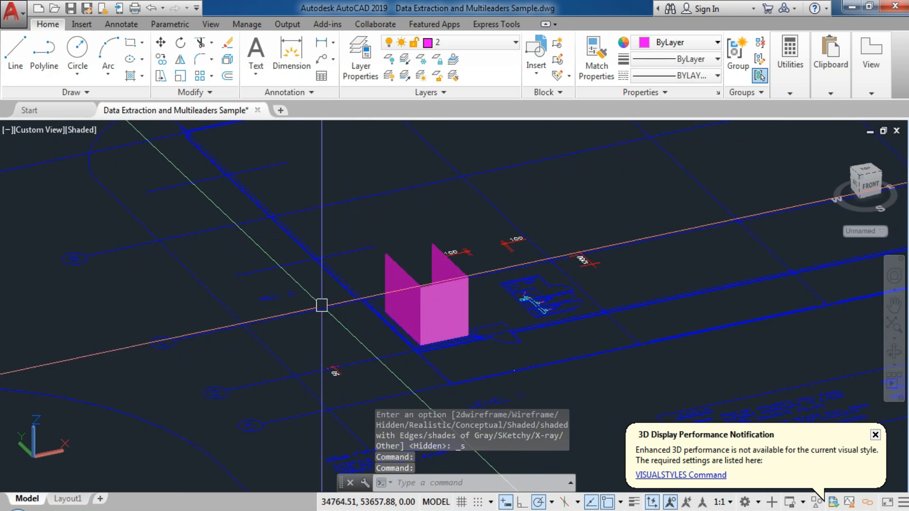
{"action": "mouse_move", "coordinate": [387, 299]}
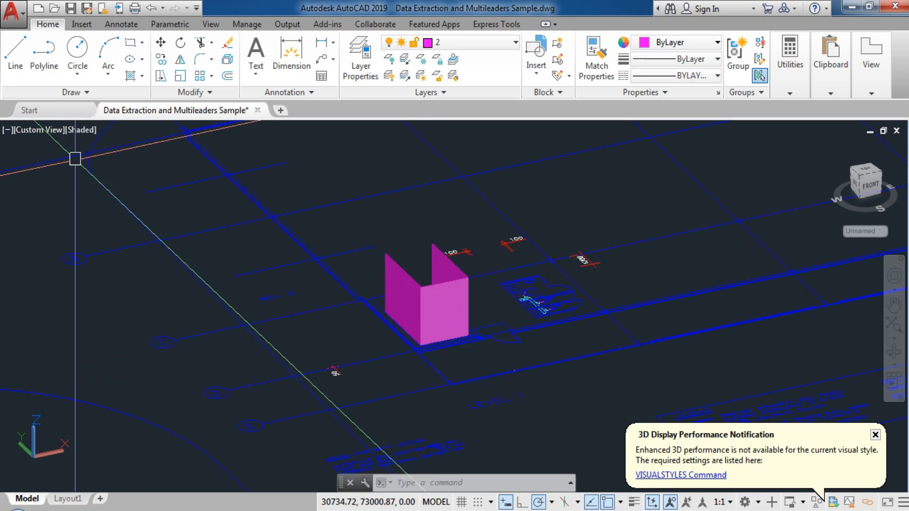
Step: Return the drawing to the Top view with the 2D Wireframe visual style
{"action": "left_click", "coordinate": [49, 132]}
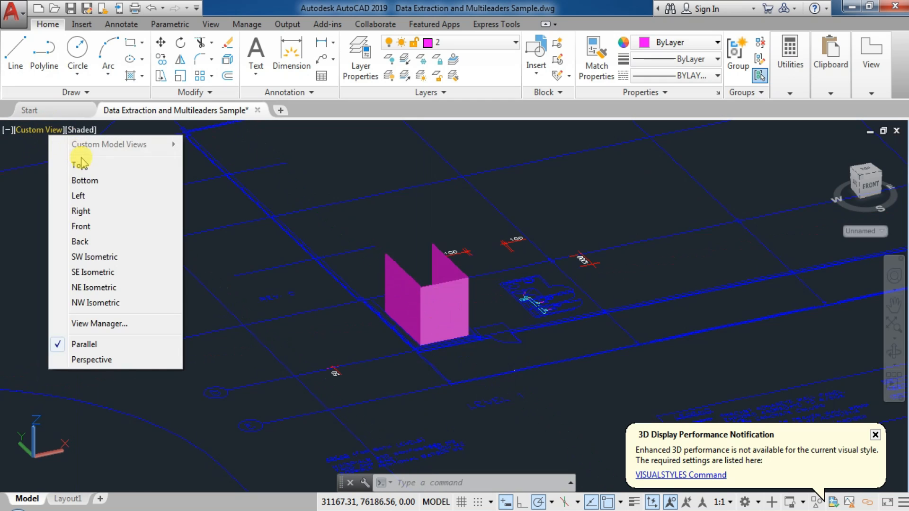
{"action": "left_click", "coordinate": [89, 164]}
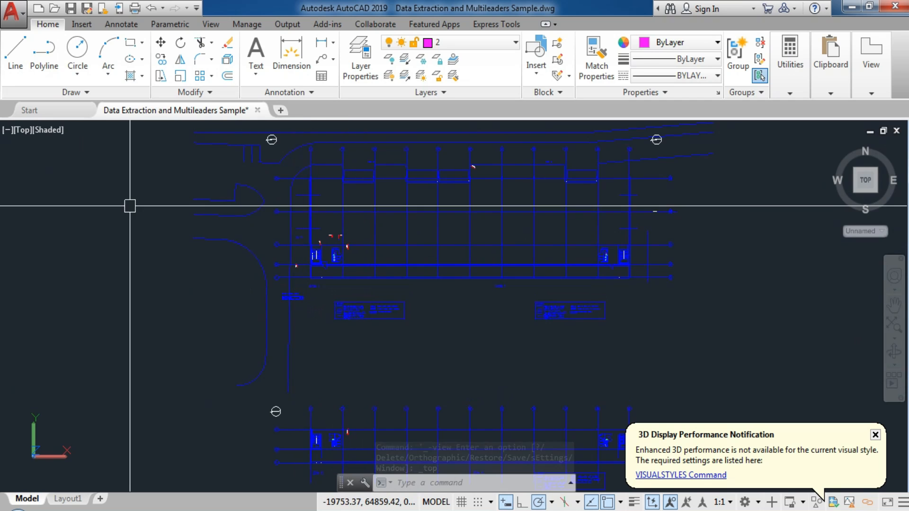
{"action": "left_click", "coordinate": [47, 130]}
{"action": "left_click", "coordinate": [88, 165]}
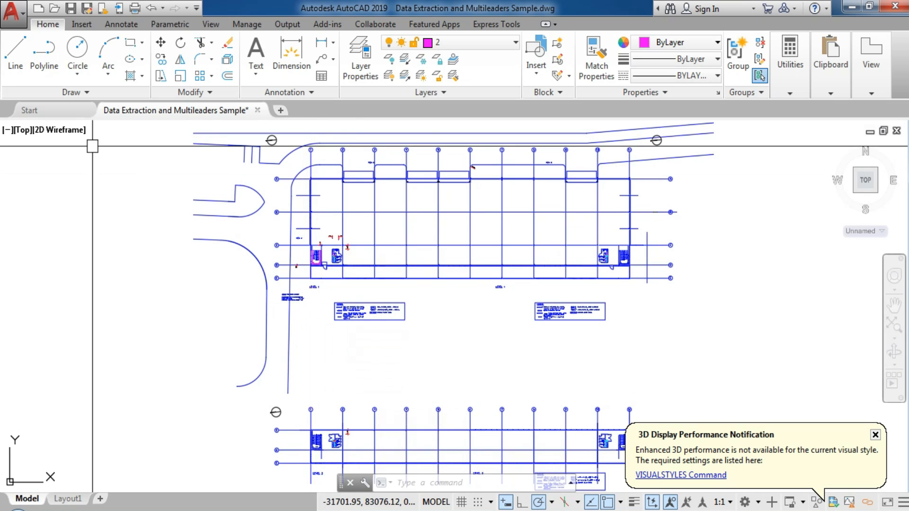
Step: Start a new model view in the View Manager, named "2d stairs" with view category "2d"
{"action": "left_click", "coordinate": [27, 133]}
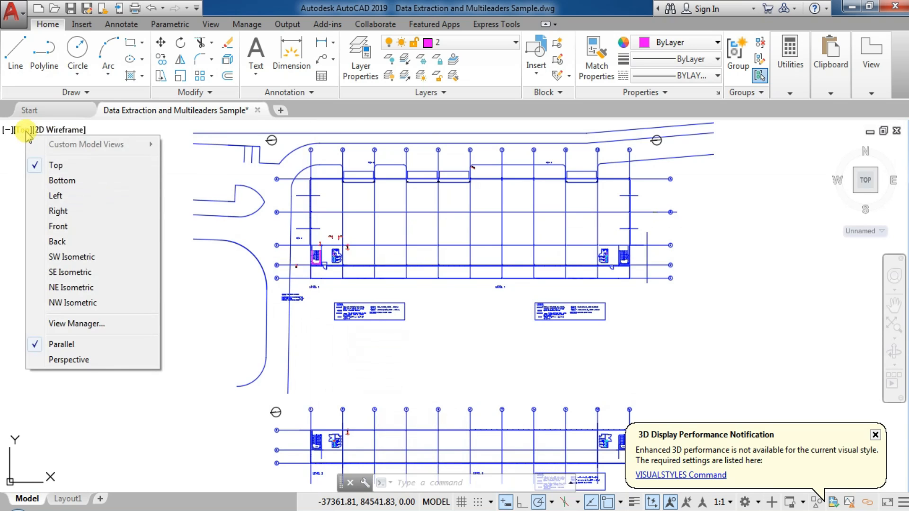
{"action": "left_click", "coordinate": [83, 326]}
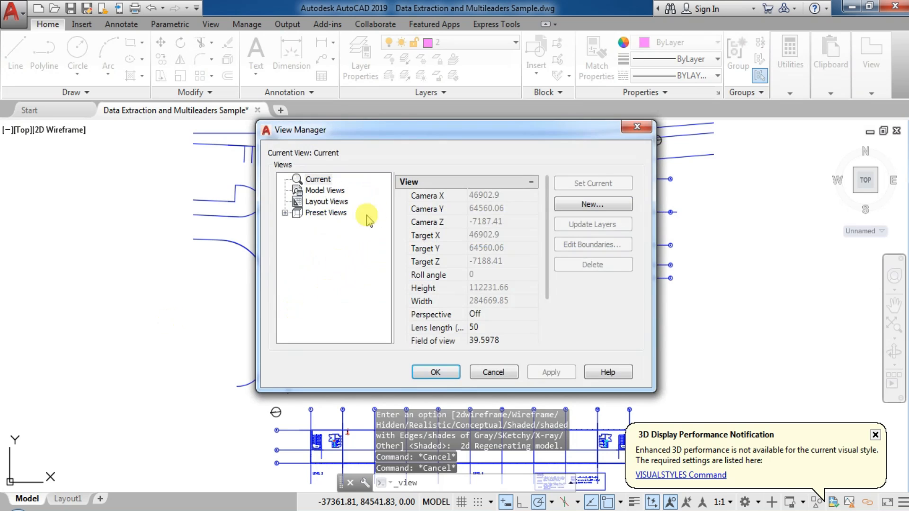
{"action": "left_click", "coordinate": [319, 191]}
{"action": "left_click", "coordinate": [594, 209]}
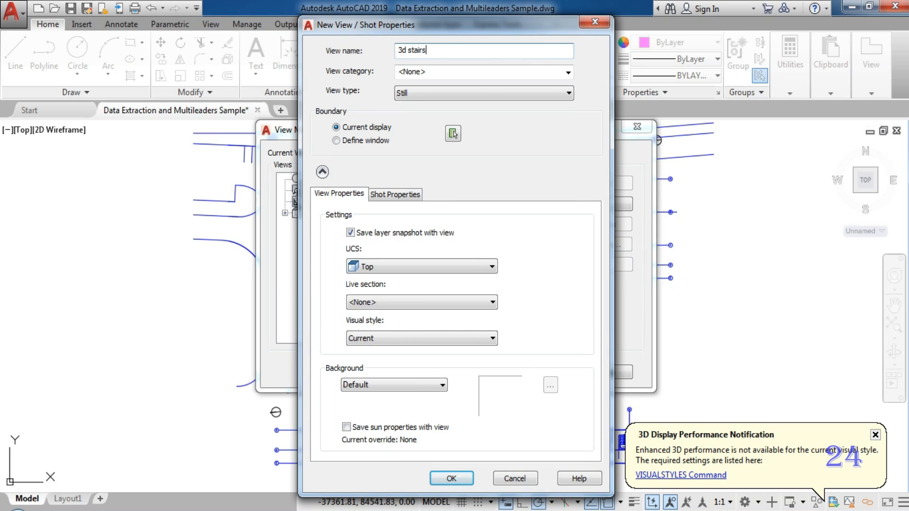
{"action": "key", "text": "Tab"}
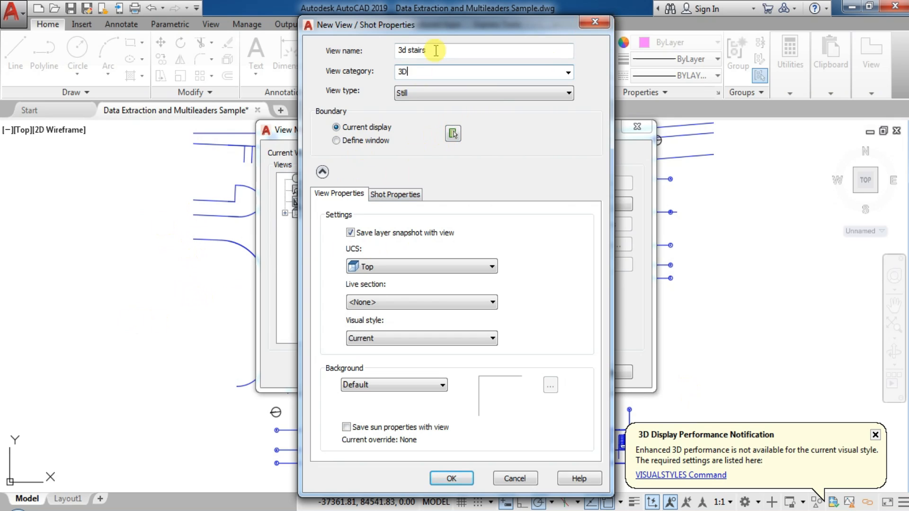
{"action": "key", "text": "shift+Tab"}
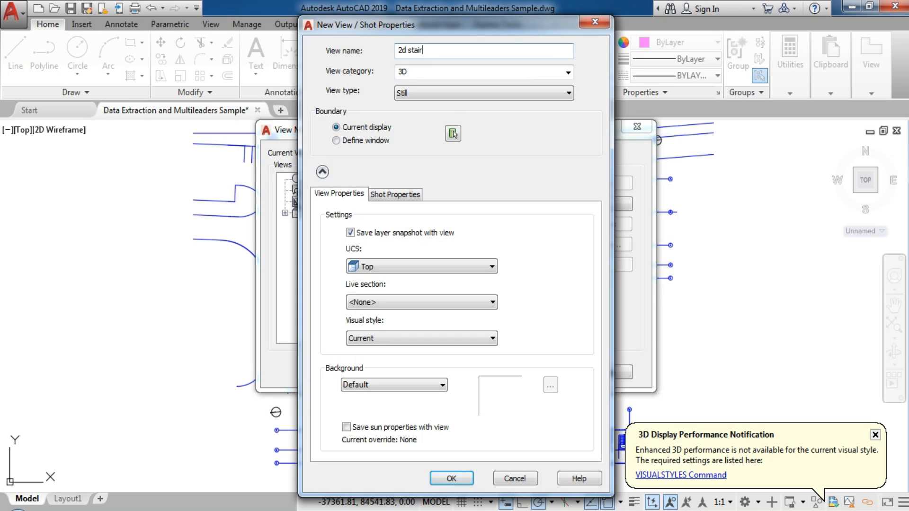
{"action": "key", "text": "Tab"}
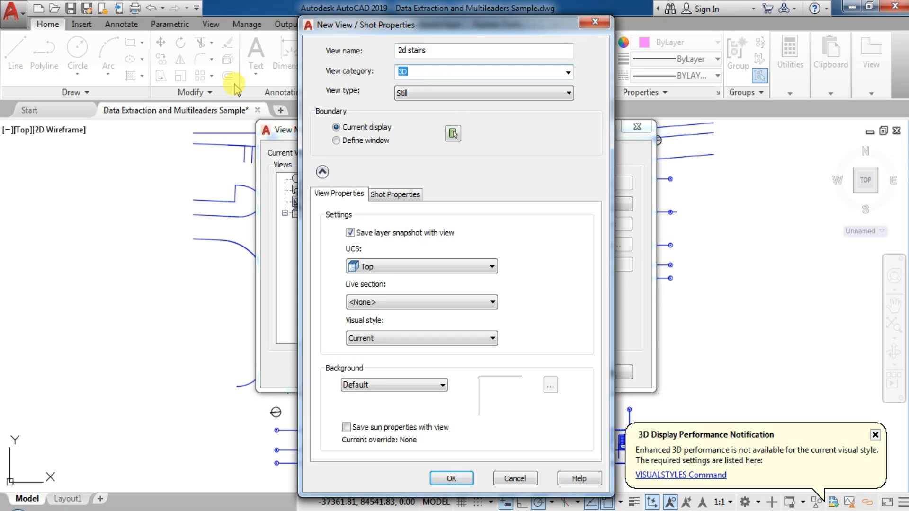
Step: Define the view boundary as a window around the Level 1 staircase between gridlines C and D
{"action": "left_click", "coordinate": [363, 141]}
{"action": "scroll", "coordinate": [374, 290], "scroll_direction": "up", "scroll_amount": 5}
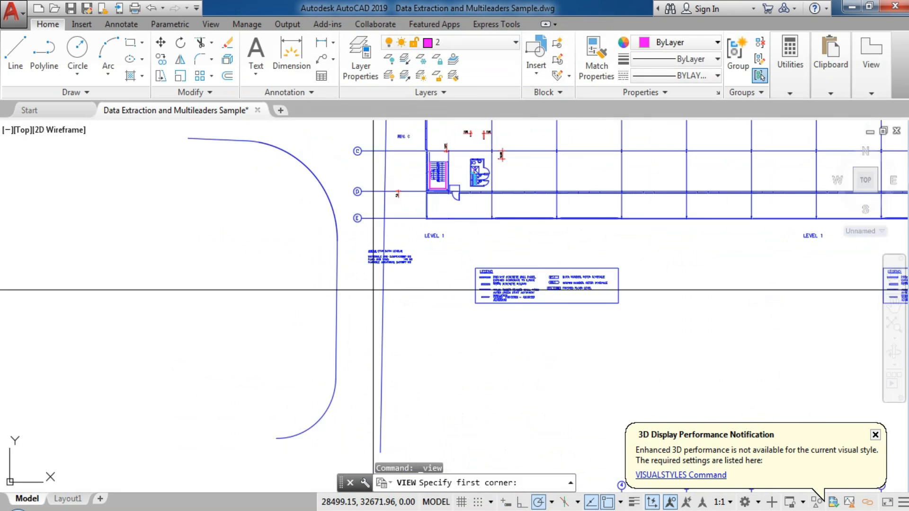
{"action": "scroll", "coordinate": [345, 176], "scroll_direction": "up", "scroll_amount": 7}
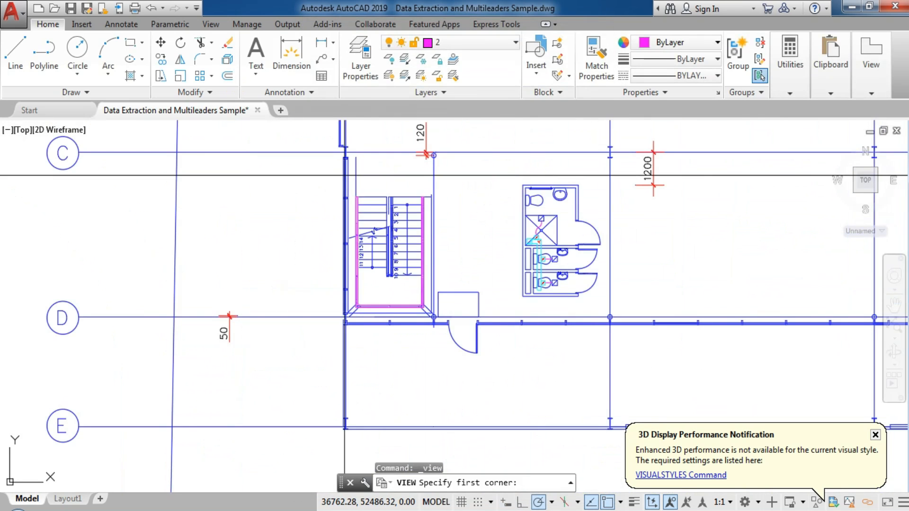
{"action": "left_click", "coordinate": [345, 158]}
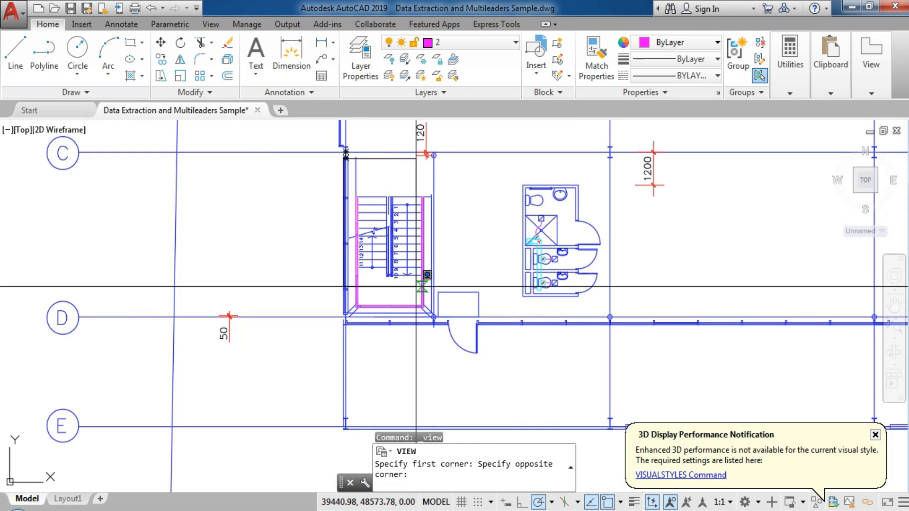
{"action": "left_click", "coordinate": [442, 325]}
{"action": "key", "text": "Return"}
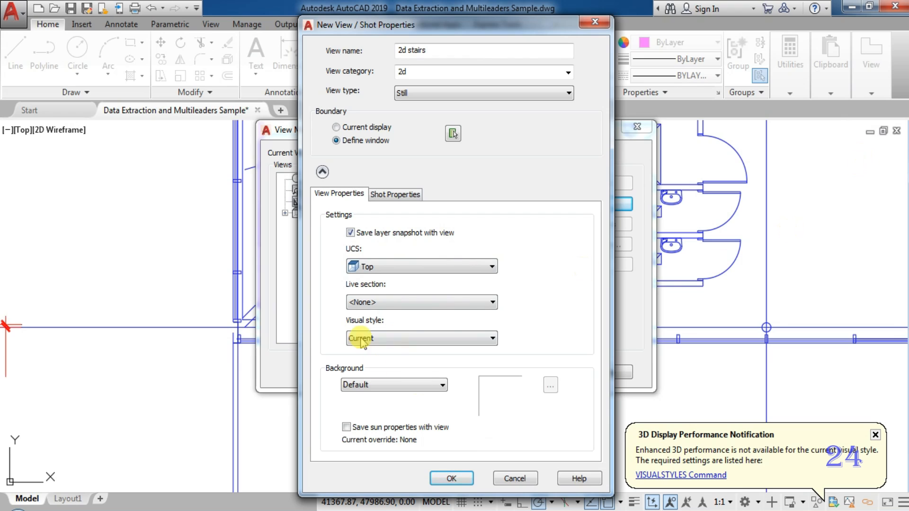
{"action": "left_click", "coordinate": [396, 339]}
{"action": "left_click", "coordinate": [396, 339]}
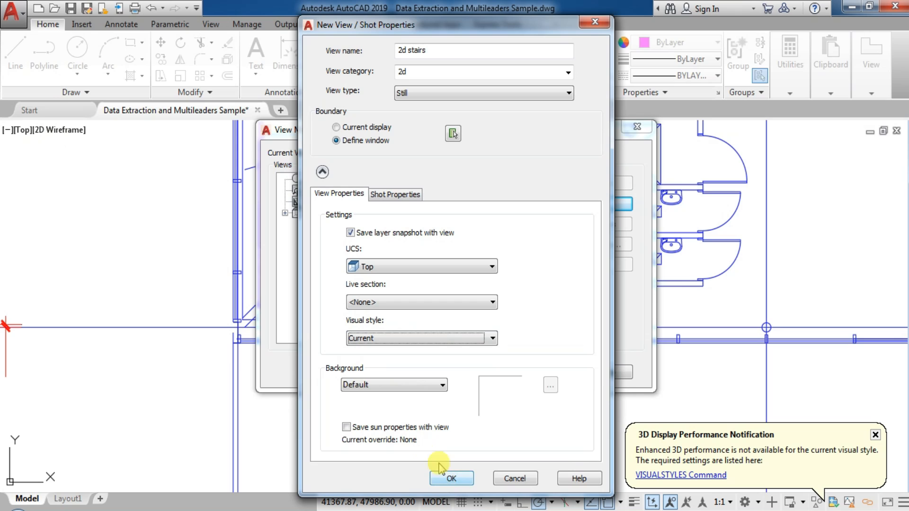
{"action": "left_click", "coordinate": [385, 385]}
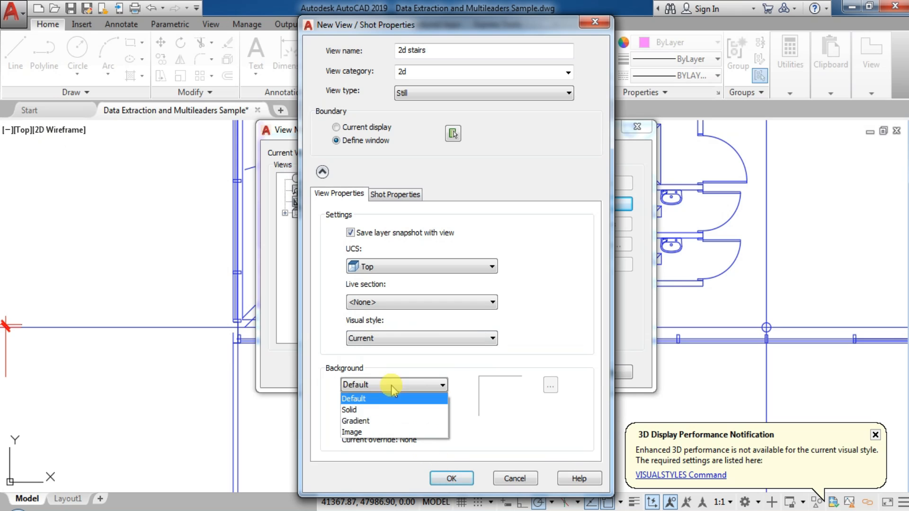
{"action": "left_click", "coordinate": [382, 421]}
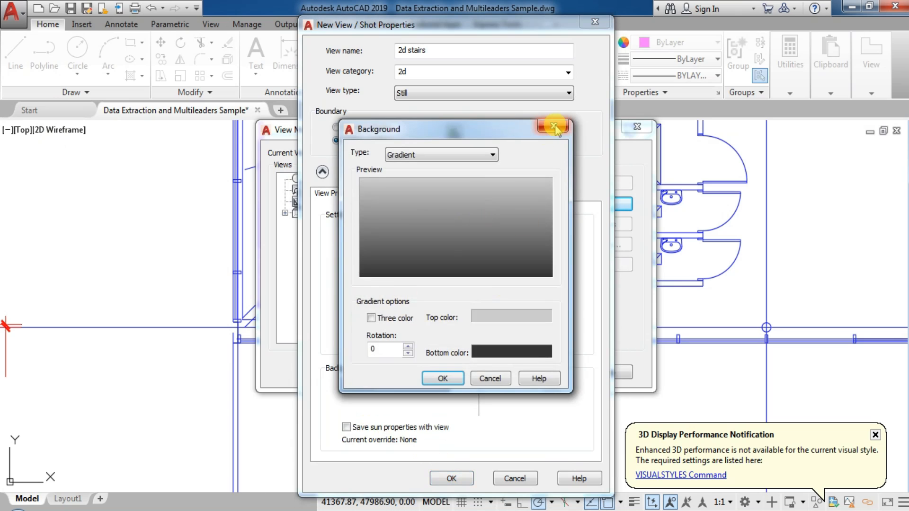
{"action": "left_click", "coordinate": [548, 134]}
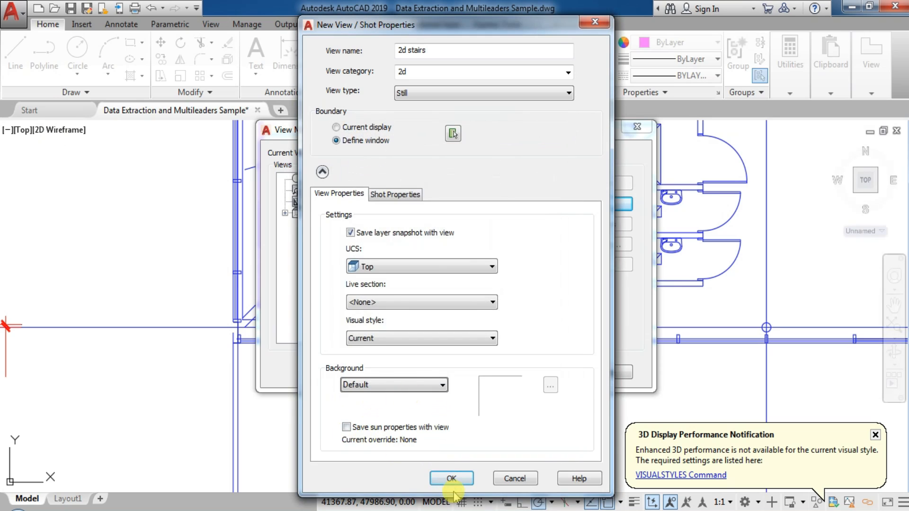
Step: Save the 2d stairs view with the current visual style and default background, and close the View Manager
{"action": "left_click", "coordinate": [452, 479]}
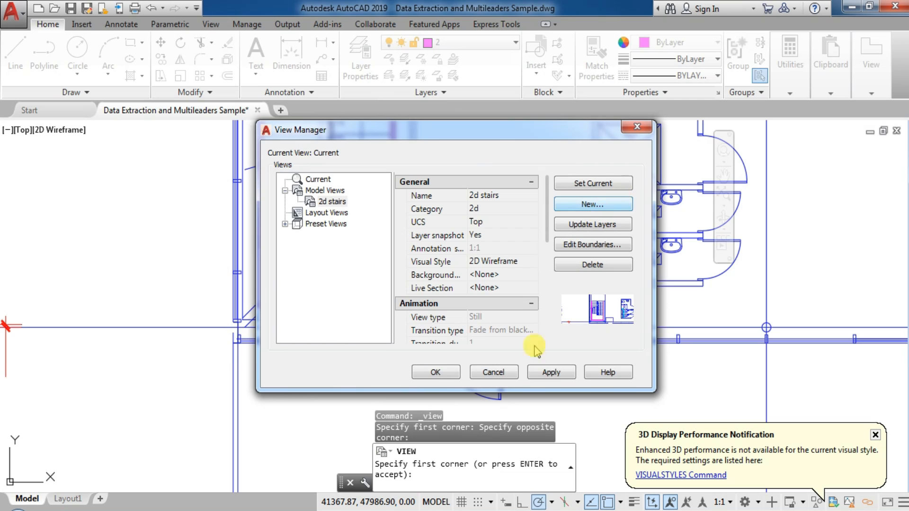
{"action": "left_click", "coordinate": [435, 373]}
Step: Frame the staircase and its magenta walls in a close angled 3D view and dismiss the 3D display performance notification
{"action": "scroll", "coordinate": [375, 238], "scroll_direction": "down", "scroll_amount": 2}
{"action": "middle_click_drag", "start_coordinate": [375, 238], "coordinate": [595, 185]}
{"action": "scroll", "coordinate": [427, 293], "scroll_direction": "up", "scroll_amount": 4}
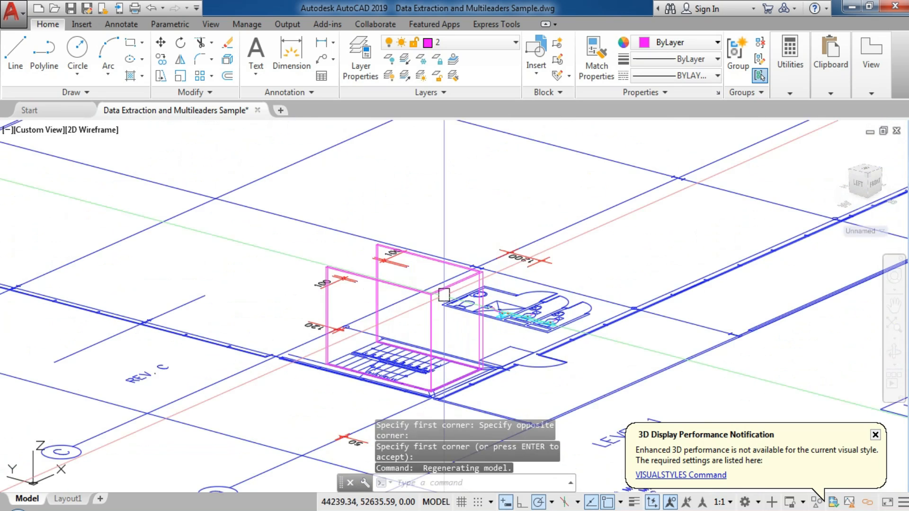
{"action": "left_click", "coordinate": [877, 433]}
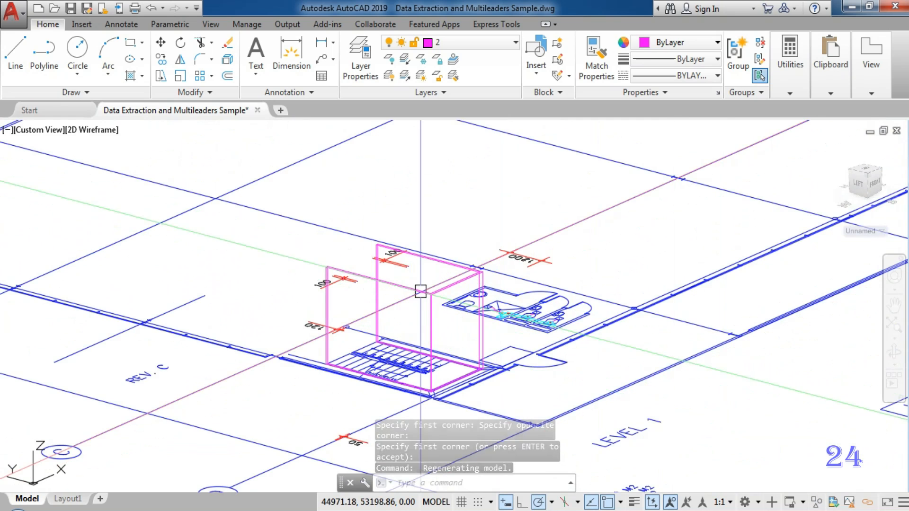
{"action": "scroll", "coordinate": [422, 317], "scroll_direction": "up", "scroll_amount": 3}
{"action": "middle_click_drag", "start_coordinate": [371, 319], "coordinate": [401, 317], "text": "shift"}
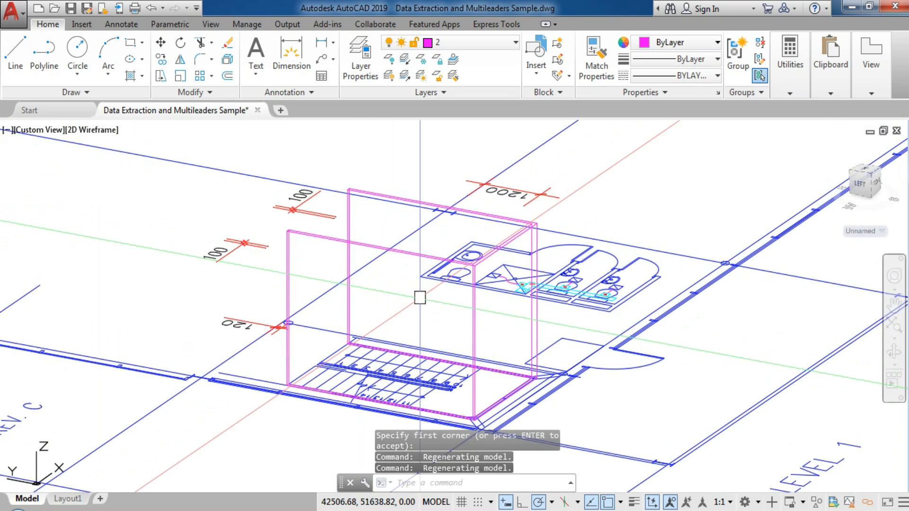
Step: Start a new model view in the View Manager, named "3d stairs" with view category "3d"
{"action": "left_click", "coordinate": [38, 130]}
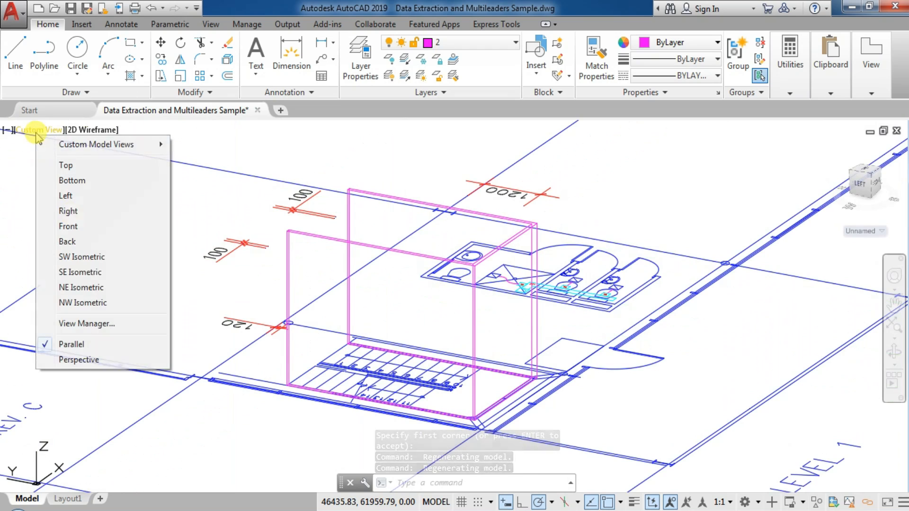
{"action": "left_click", "coordinate": [75, 324]}
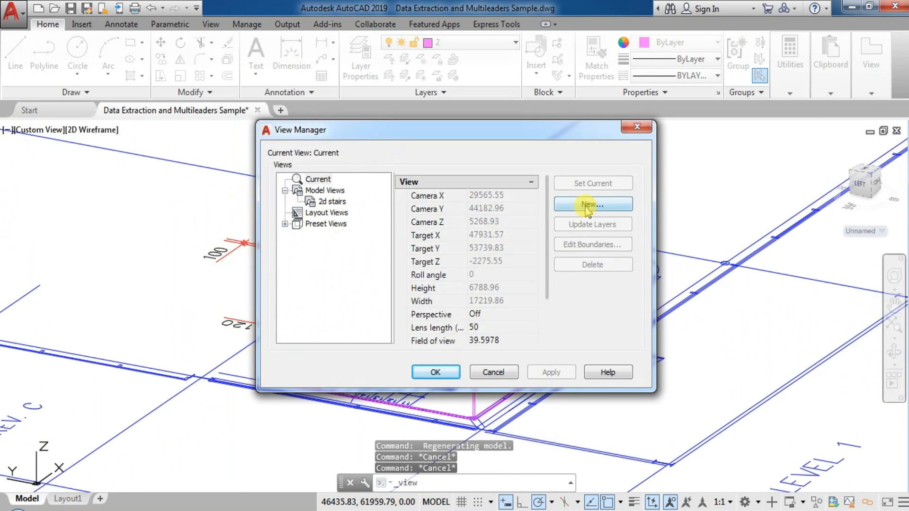
{"action": "left_click", "coordinate": [350, 191]}
{"action": "left_click", "coordinate": [608, 205]}
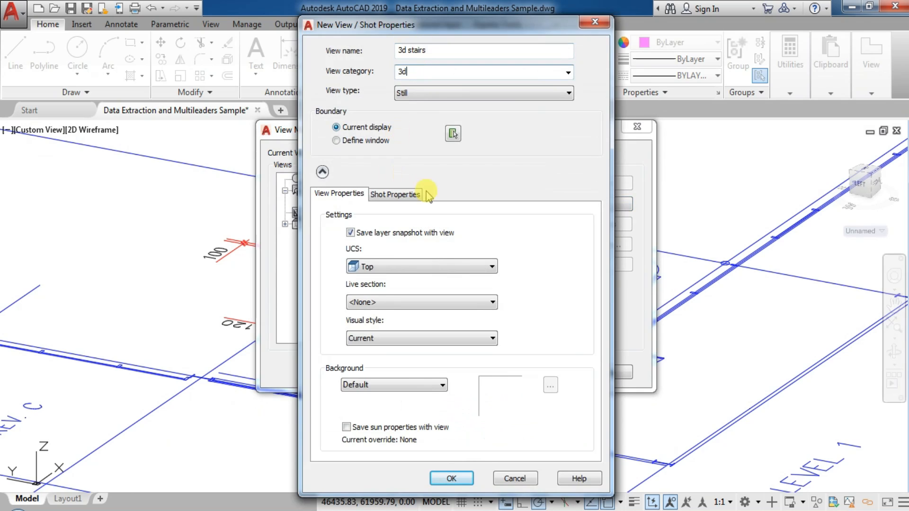
Step: Define the view boundary as a window around the staircase and its magenta walls, and save the 3d stairs view
{"action": "left_click", "coordinate": [451, 134]}
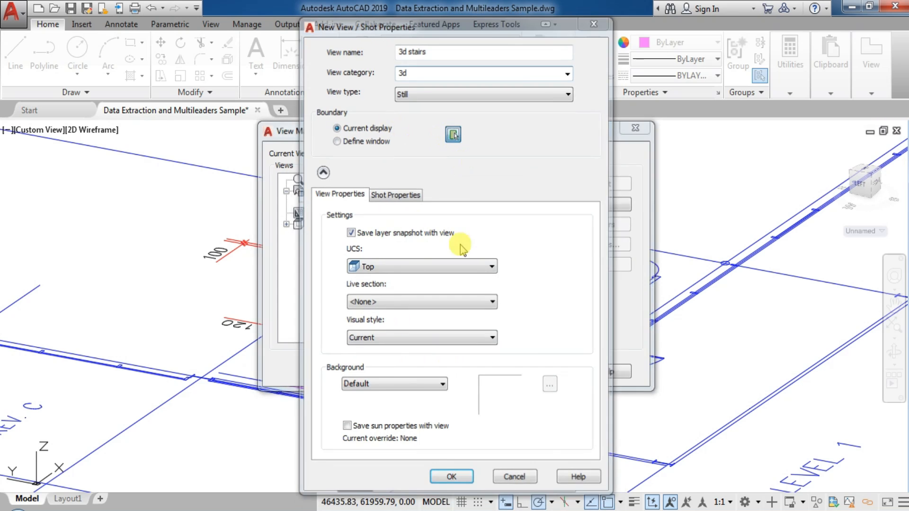
{"action": "scroll", "coordinate": [385, 260], "scroll_direction": "up", "scroll_amount": 4}
{"action": "left_click", "coordinate": [308, 203]}
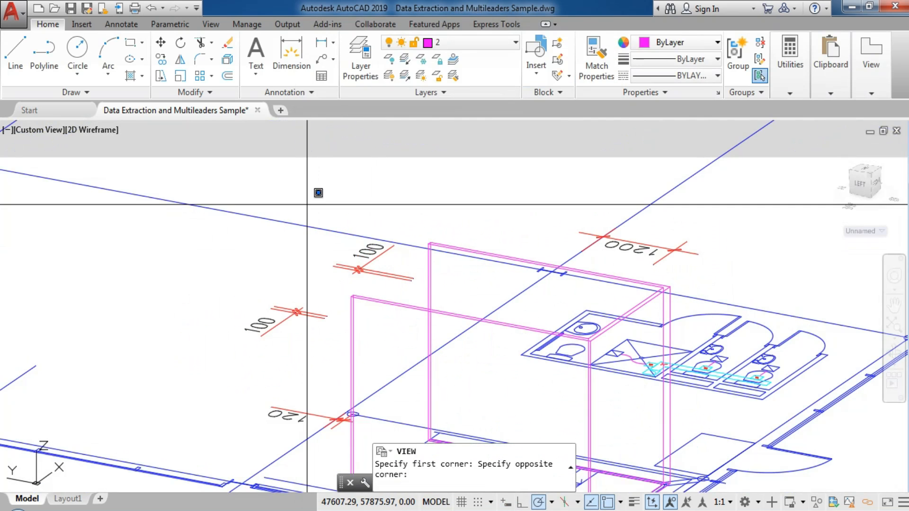
{"action": "scroll", "coordinate": [317, 193], "scroll_direction": "down", "scroll_amount": 4}
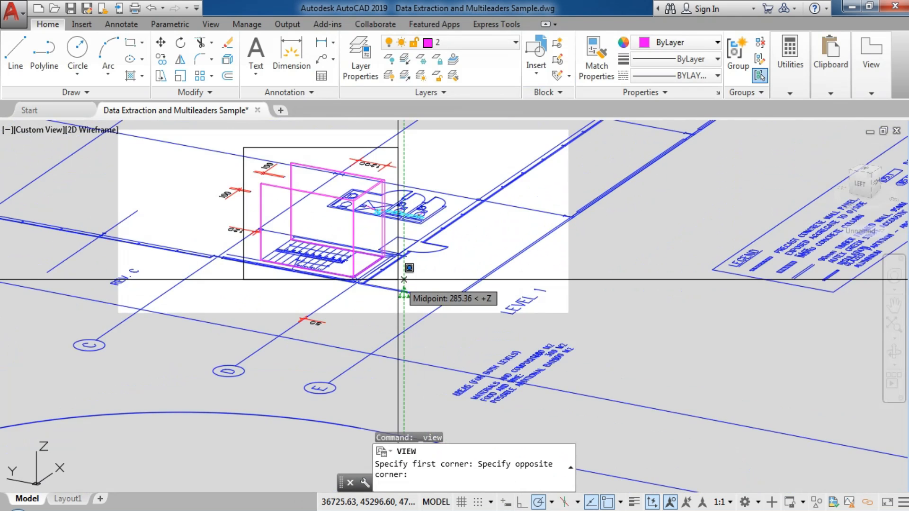
{"action": "left_click", "coordinate": [405, 293]}
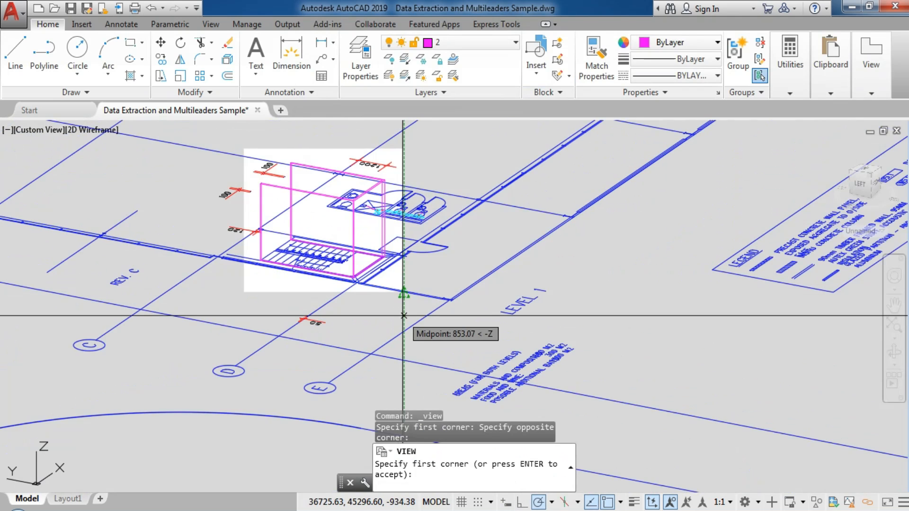
{"action": "key", "text": "Return"}
{"action": "left_click", "coordinate": [453, 479]}
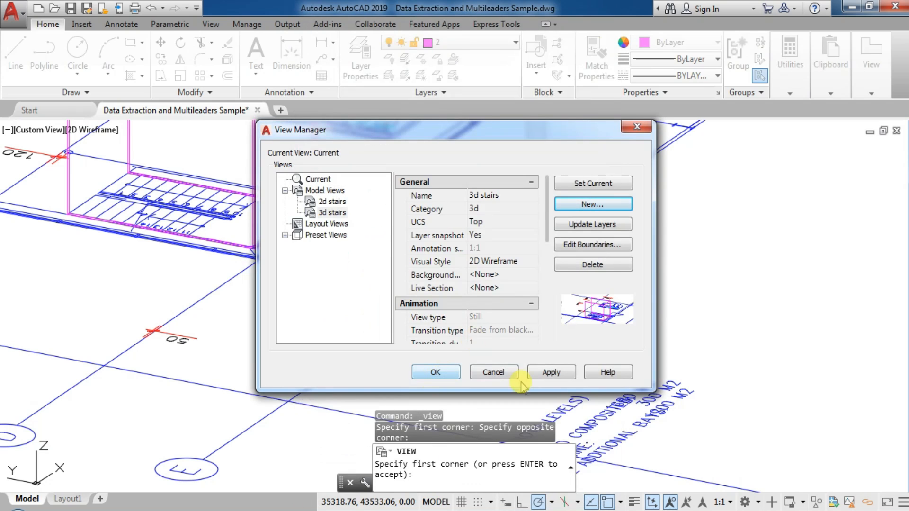
{"action": "left_click", "coordinate": [436, 372]}
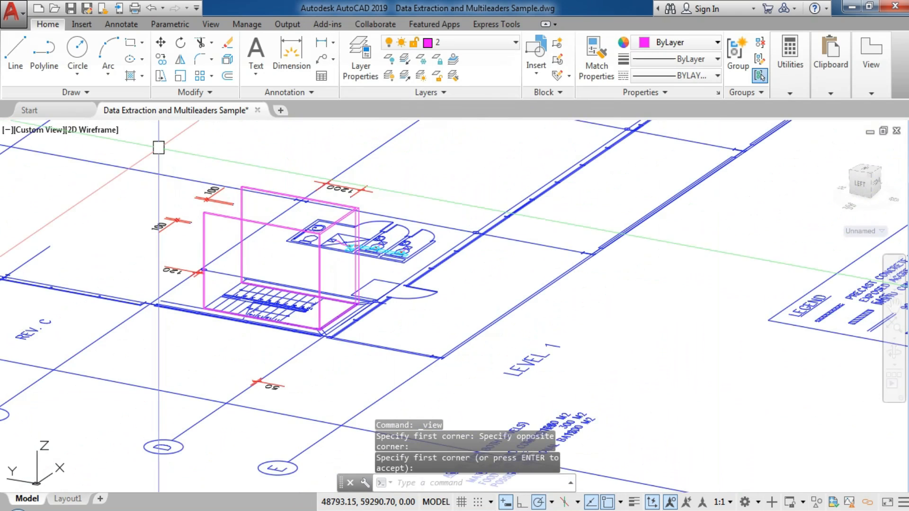
Step: Switch to the Top view of the whole drawing, and restore the custom model view 2d stairs
{"action": "left_click", "coordinate": [48, 134]}
{"action": "left_click", "coordinate": [73, 165]}
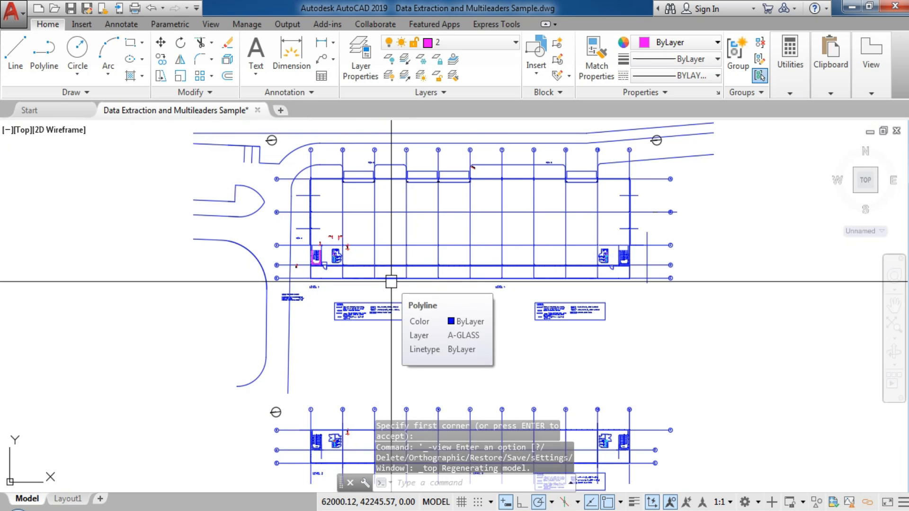
{"action": "left_click", "coordinate": [22, 131]}
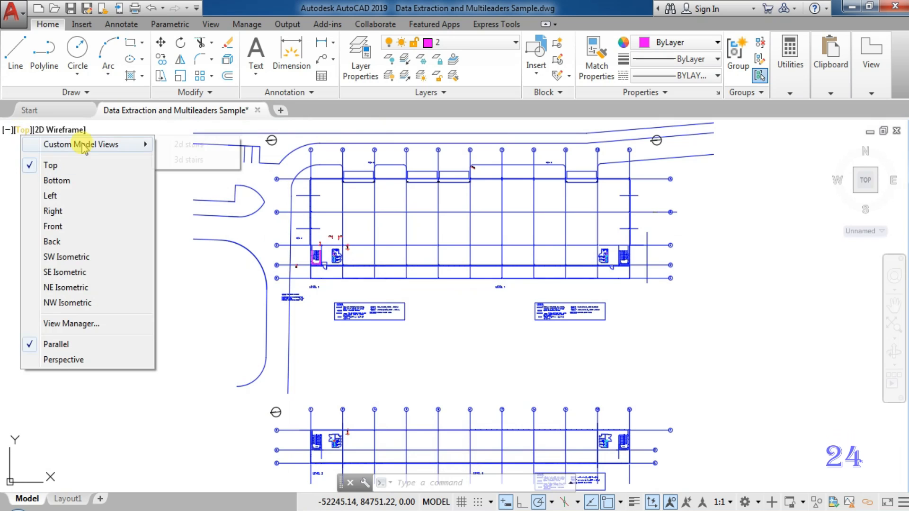
{"action": "left_click", "coordinate": [111, 147]}
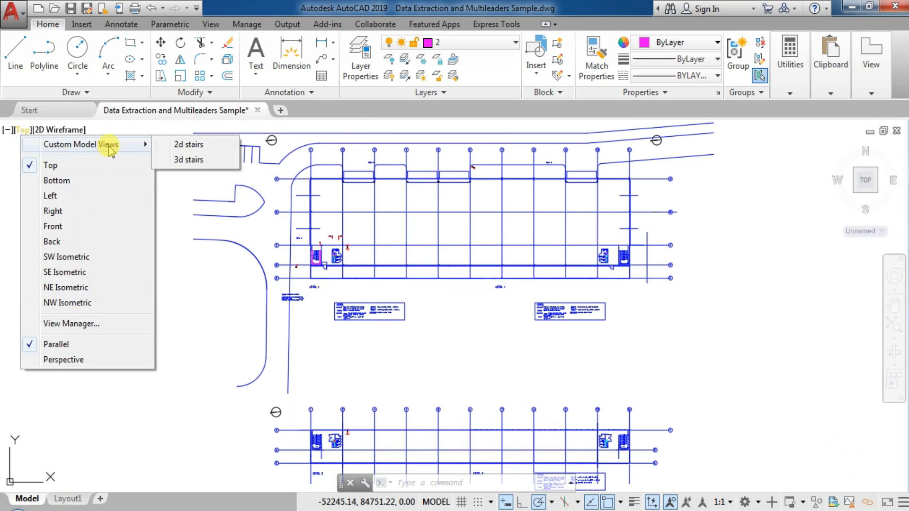
{"action": "left_click", "coordinate": [201, 147]}
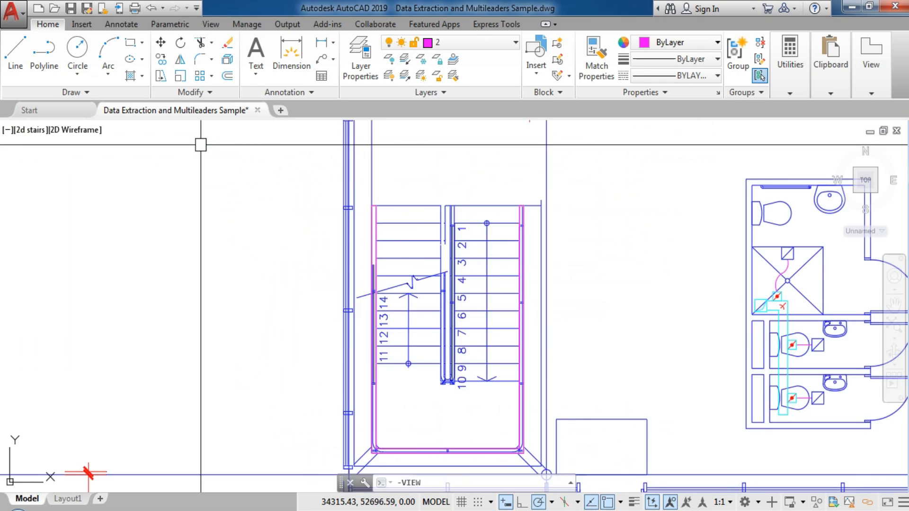
{"action": "middle_click_drag", "start_coordinate": [451, 303], "coordinate": [445, 249]}
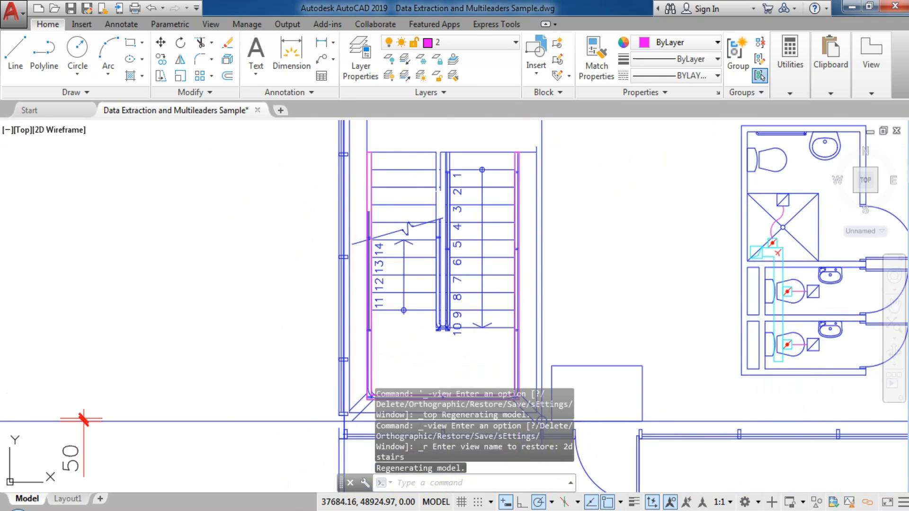
{"action": "middle_click_drag", "start_coordinate": [360, 364], "coordinate": [319, 319]}
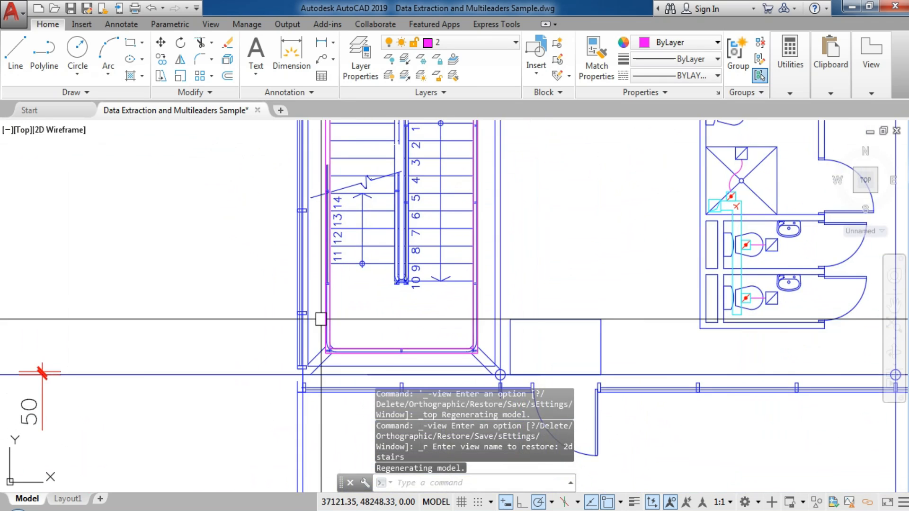
Step: Restore the custom model view 3d stairs, and return to the 2d stairs view
{"action": "left_click", "coordinate": [21, 132]}
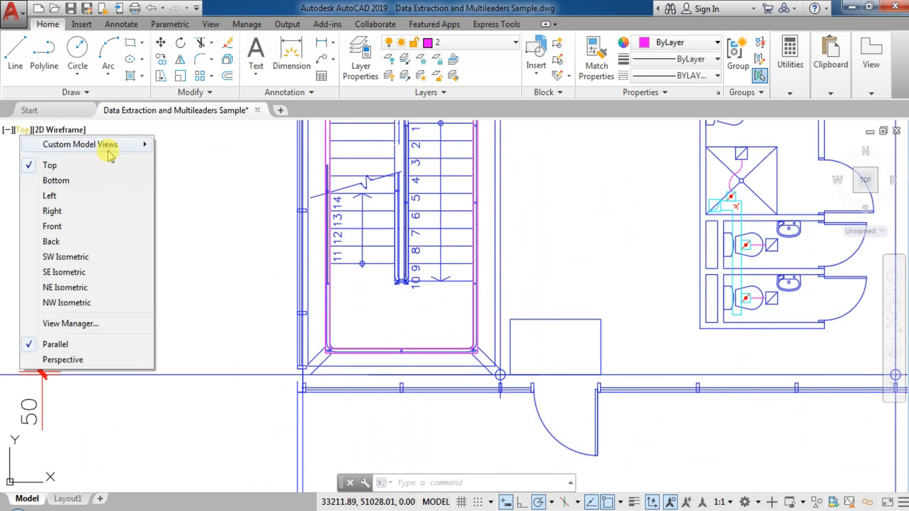
{"action": "mouse_move", "coordinate": [142, 144]}
{"action": "left_click", "coordinate": [188, 160]}
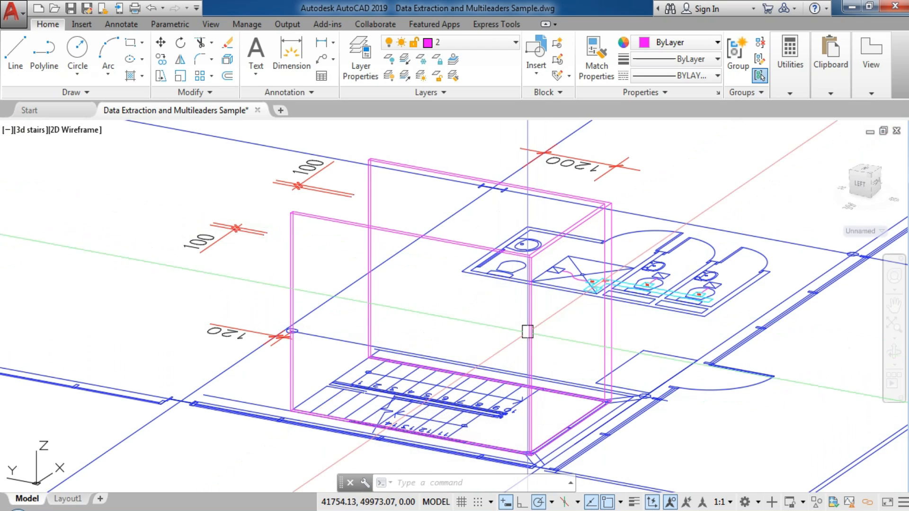
{"action": "left_click", "coordinate": [26, 130]}
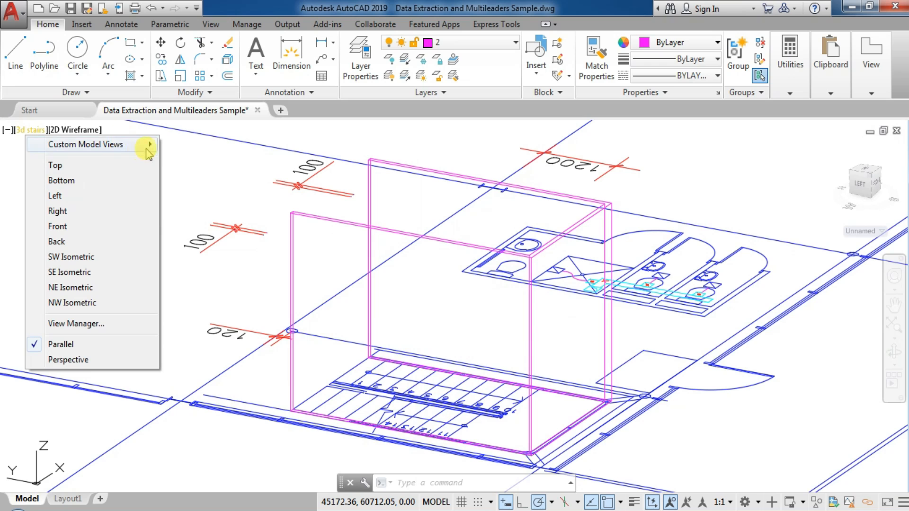
{"action": "left_click", "coordinate": [187, 145]}
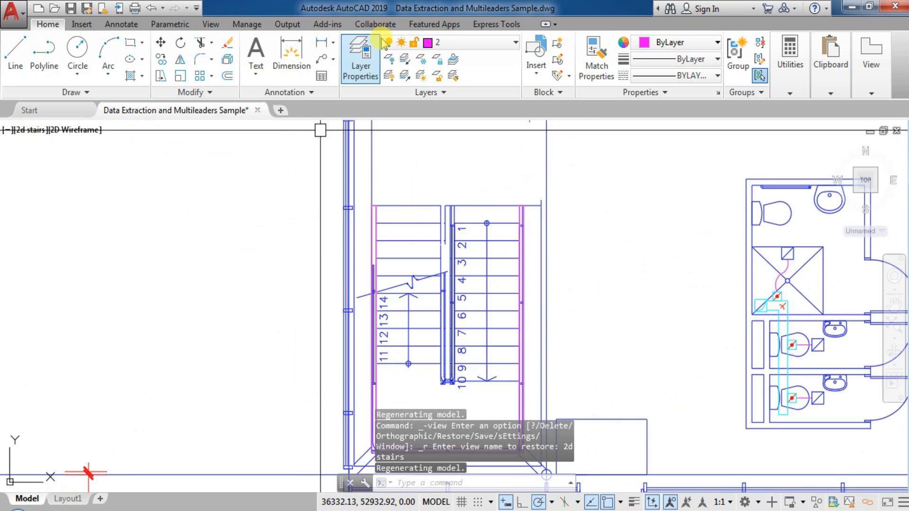
Step: Check the list of named views for the saved staircase views without switching the view
{"action": "left_click", "coordinate": [214, 27]}
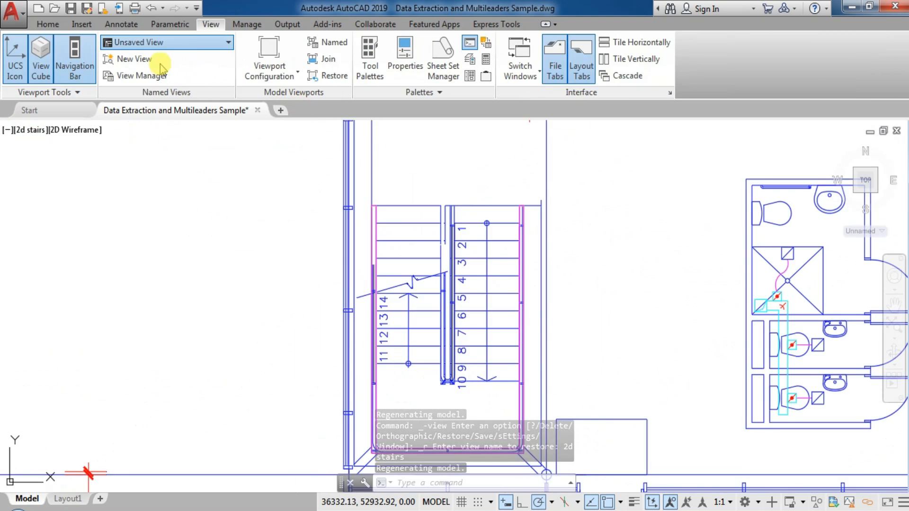
{"action": "left_click", "coordinate": [161, 42]}
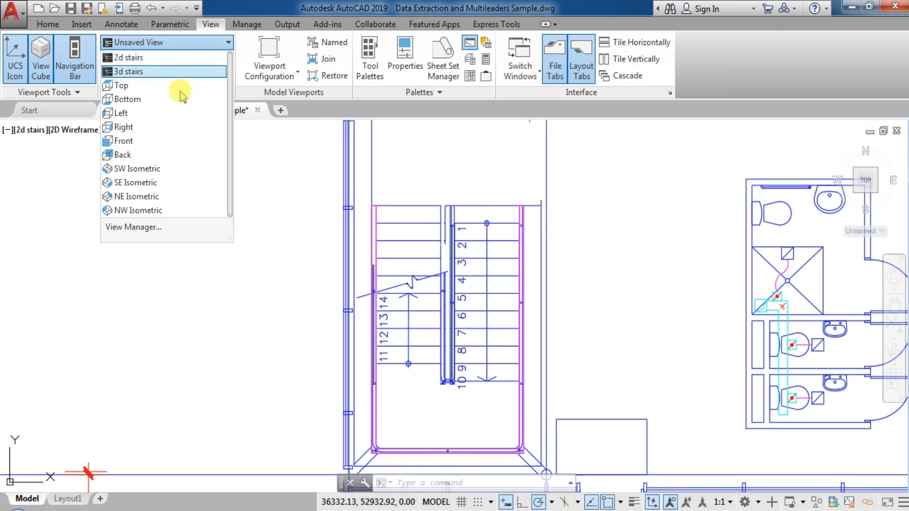
{"action": "left_click", "coordinate": [416, 192]}
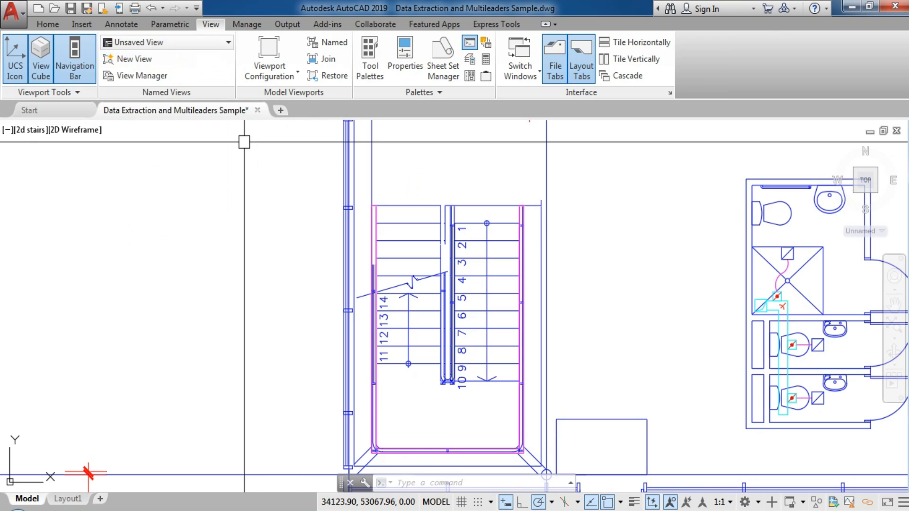
Step: Draw a rectangle enclosing the complete site drawing, including both floor plans and the road lines
{"action": "scroll", "coordinate": [462, 247], "scroll_direction": "down", "scroll_amount": 8}
{"action": "scroll", "coordinate": [441, 229], "scroll_direction": "down", "scroll_amount": 8}
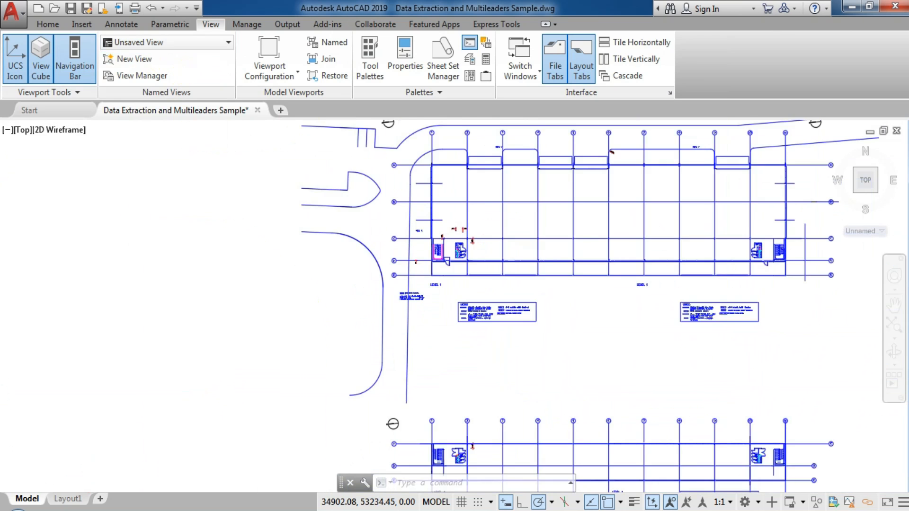
{"action": "middle_click_drag", "start_coordinate": [374, 214], "coordinate": [347, 183]}
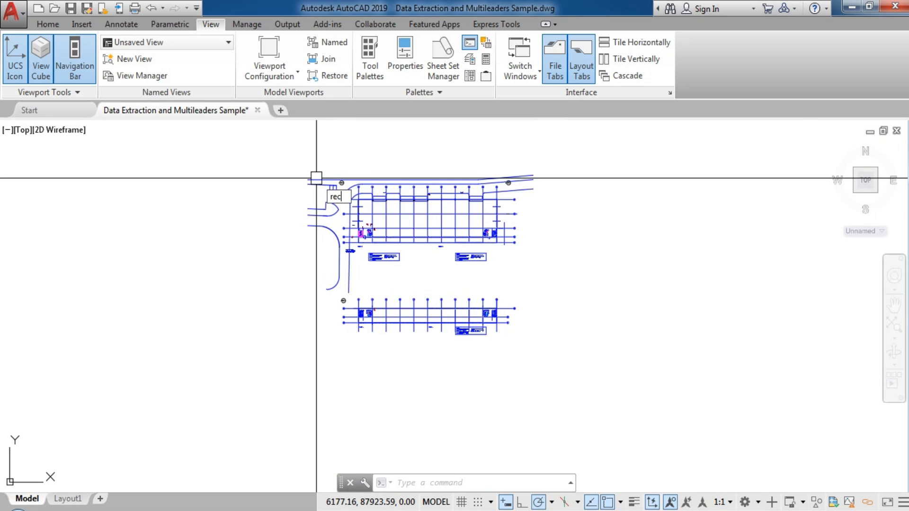
{"action": "key", "text": "Return"}
{"action": "left_click", "coordinate": [302, 165]}
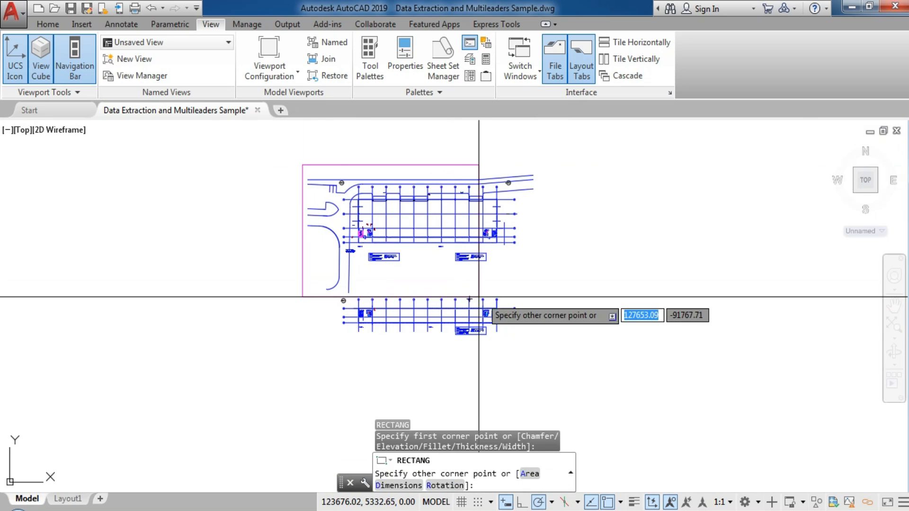
{"action": "left_click", "coordinate": [549, 340]}
Step: Copy the legend's door number and window number texts to just inside the upper-left corner of the enclosing rectangle
{"action": "scroll", "coordinate": [442, 254], "scroll_direction": "up", "scroll_amount": 6}
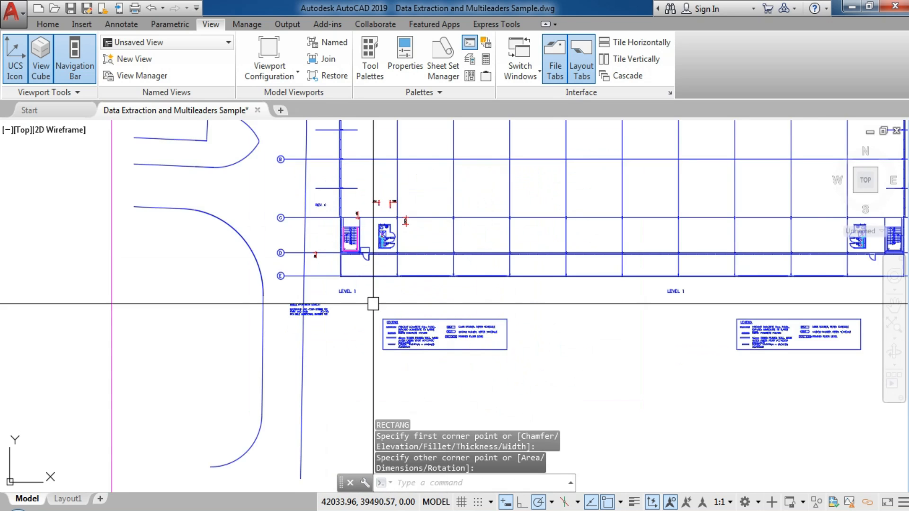
{"action": "scroll", "coordinate": [436, 329], "scroll_direction": "up", "scroll_amount": 9}
{"action": "left_click", "coordinate": [502, 316]}
{"action": "left_click", "coordinate": [518, 338]}
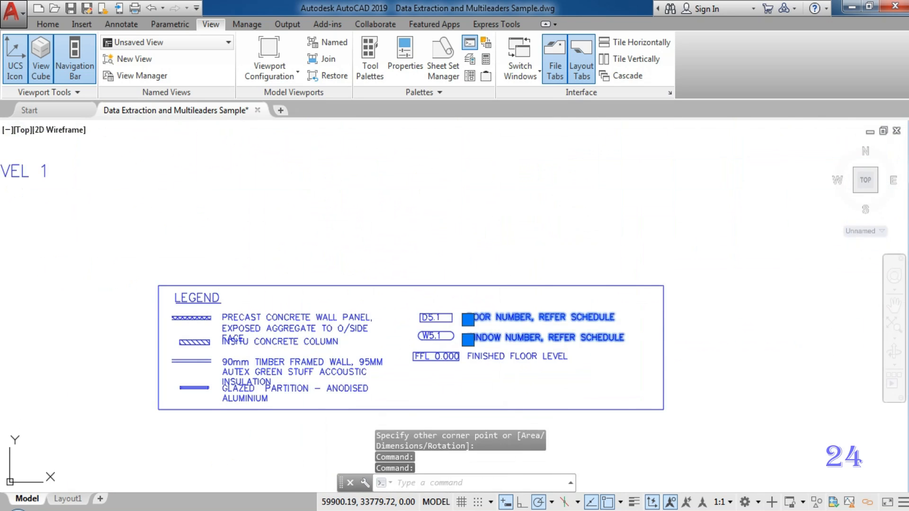
{"action": "type", "text": "co"}
{"action": "key", "text": "Return"}
{"action": "left_click", "coordinate": [523, 320]}
{"action": "scroll", "coordinate": [593, 363], "scroll_direction": "down", "scroll_amount": 8}
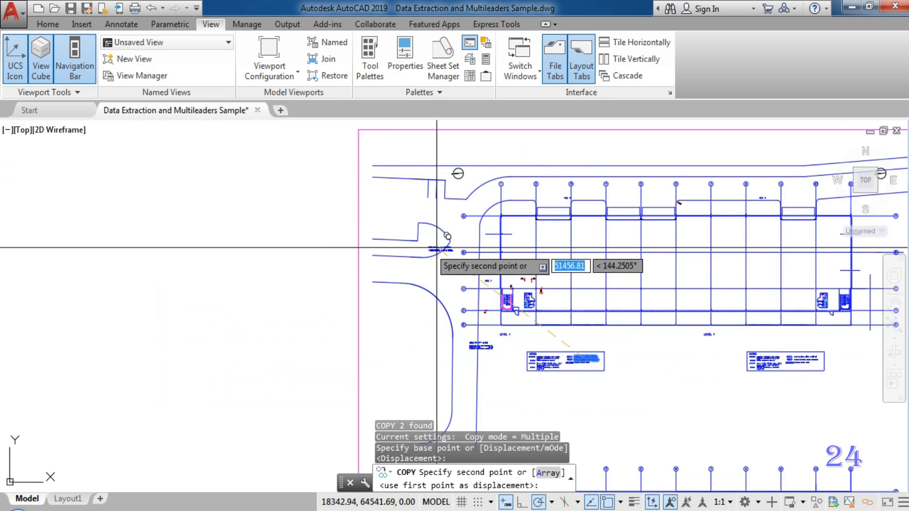
{"action": "scroll", "coordinate": [364, 140], "scroll_direction": "up", "scroll_amount": 6}
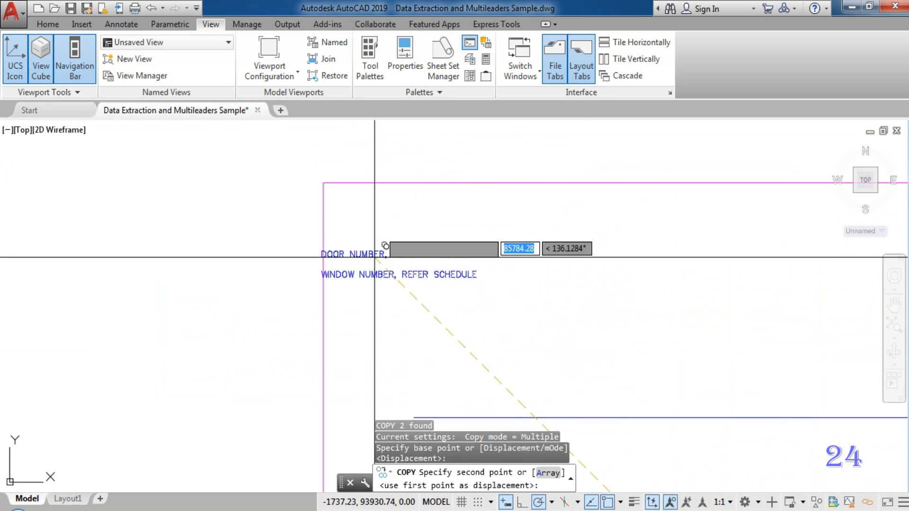
{"action": "scroll", "coordinate": [374, 257], "scroll_direction": "up", "scroll_amount": 2}
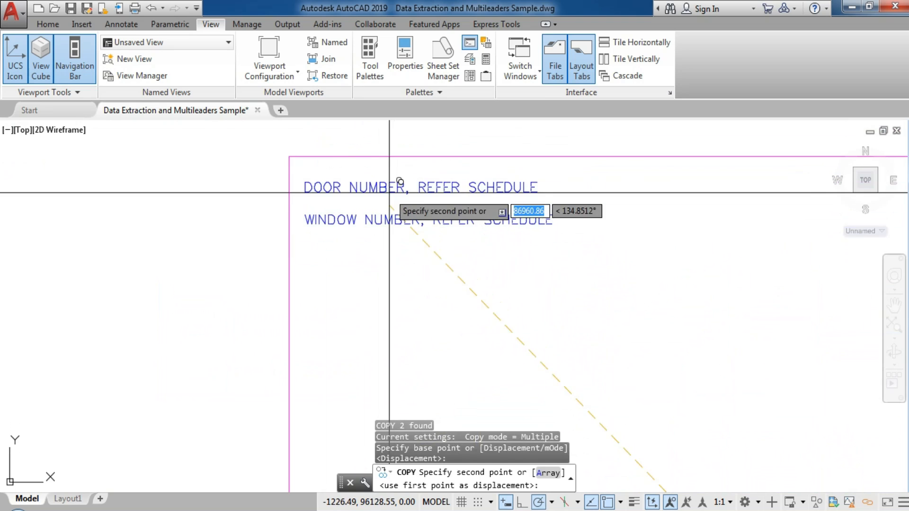
{"action": "left_click", "coordinate": [386, 182]}
{"action": "key", "text": "Escape"}
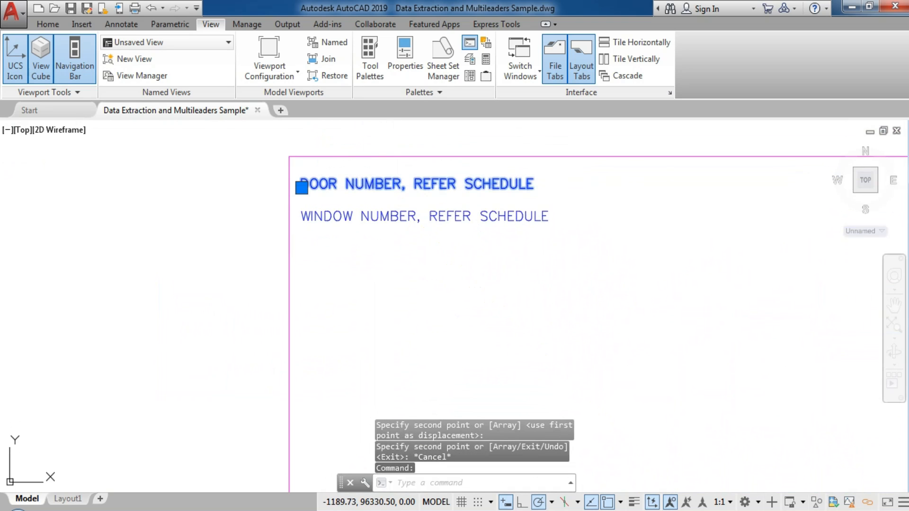
Step: Change the copied door number text to "2d stairs" and the copied window number text to "3d stairs"
{"action": "double_click", "coordinate": [405, 186]}
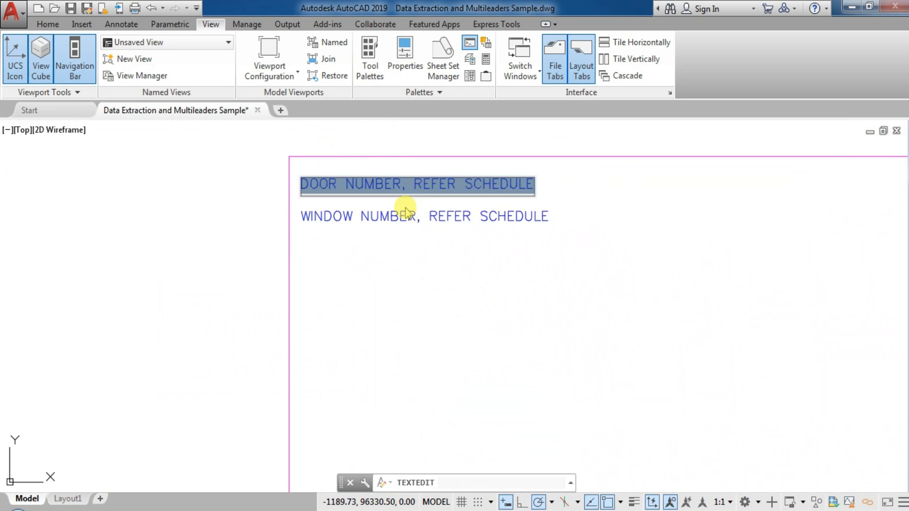
{"action": "type", "text": "2d stairs"}
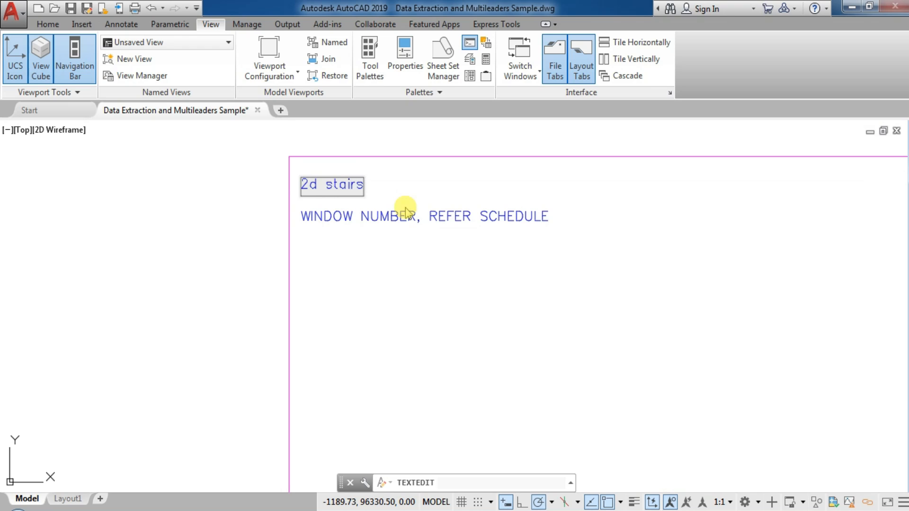
{"action": "left_click", "coordinate": [406, 209]}
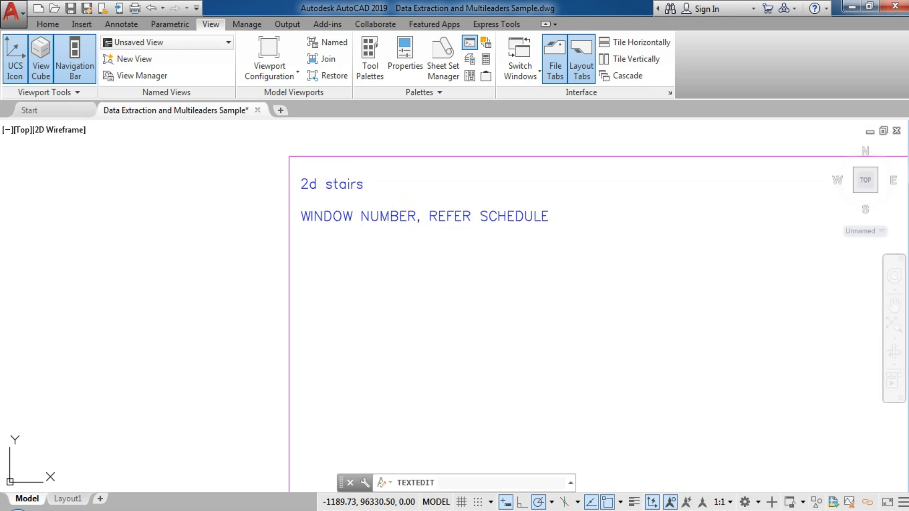
{"action": "left_click", "coordinate": [412, 216]}
{"action": "type", "text": "3d stairs"}
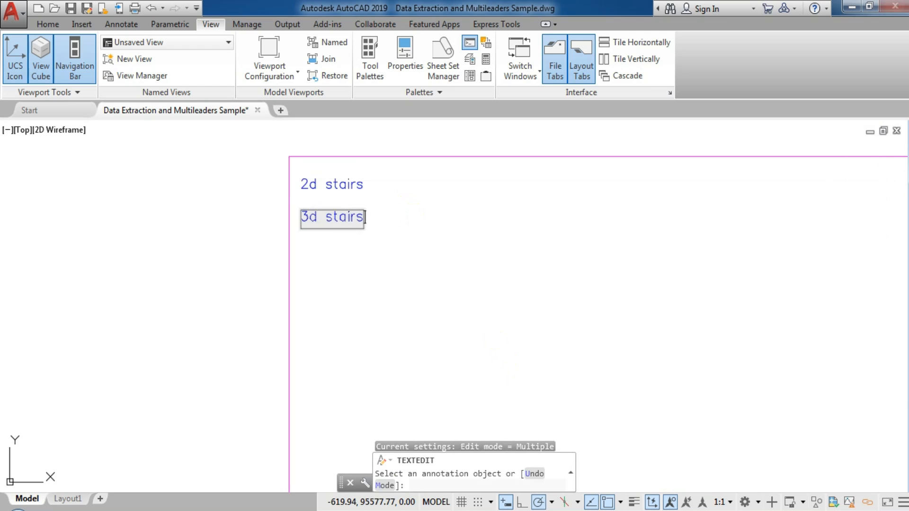
{"action": "left_click", "coordinate": [443, 260]}
{"action": "key", "text": "Escape"}
{"action": "left_click", "coordinate": [361, 217]}
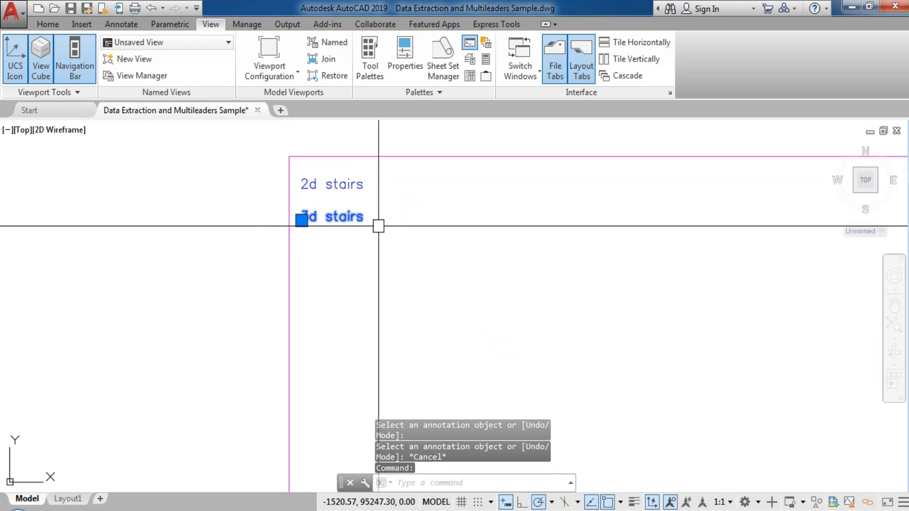
{"action": "type", "text": "co"}
{"action": "key", "text": "Return"}
{"action": "left_click", "coordinate": [392, 218]}
{"action": "key", "text": "Escape"}
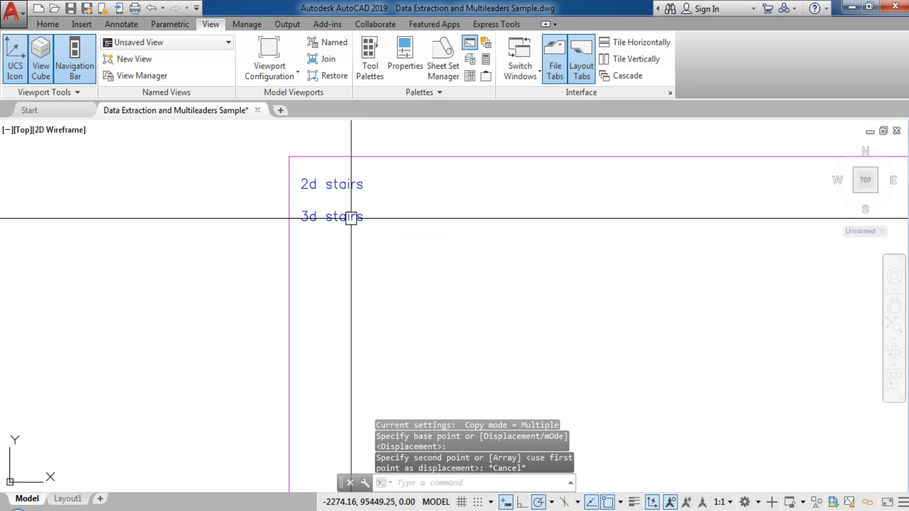
{"action": "type", "text": "m"}
{"action": "key", "text": "Return"}
{"action": "left_click", "coordinate": [351, 219]}
{"action": "key", "text": "Escape"}
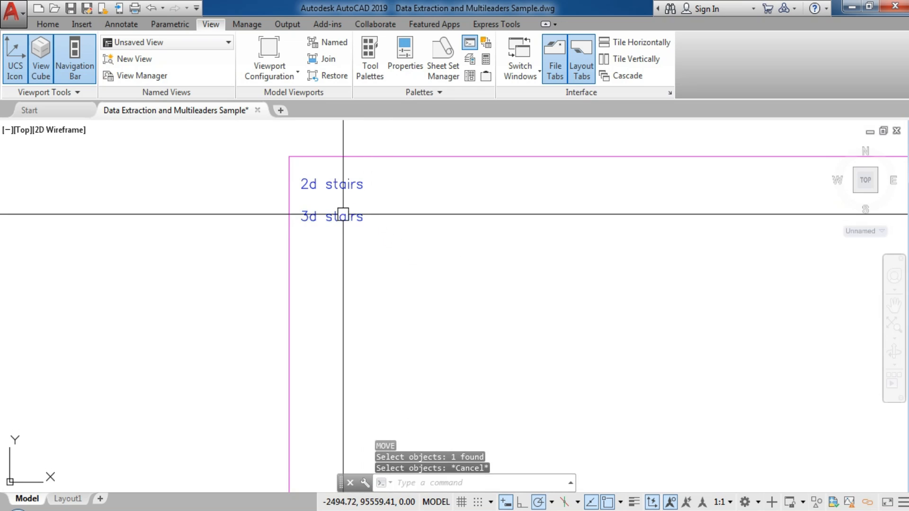
Step: Display the object properties of the 2d stairs text and clear the selection
{"action": "left_click", "coordinate": [335, 183]}
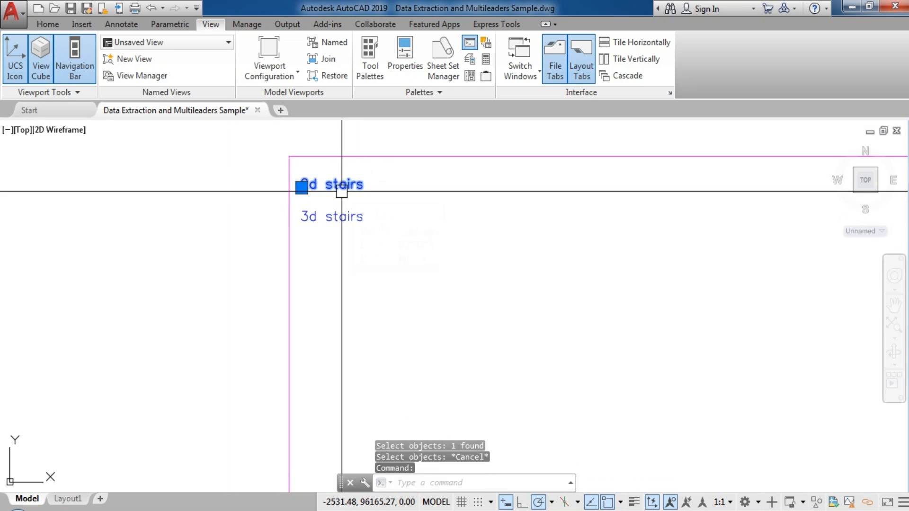
{"action": "mouse_move", "coordinate": [342, 191]}
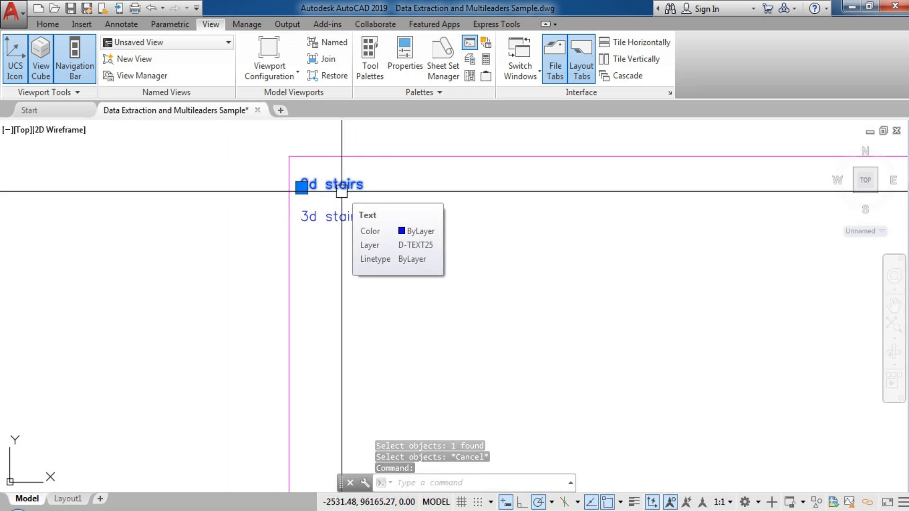
{"action": "key", "text": "ctrl+1"}
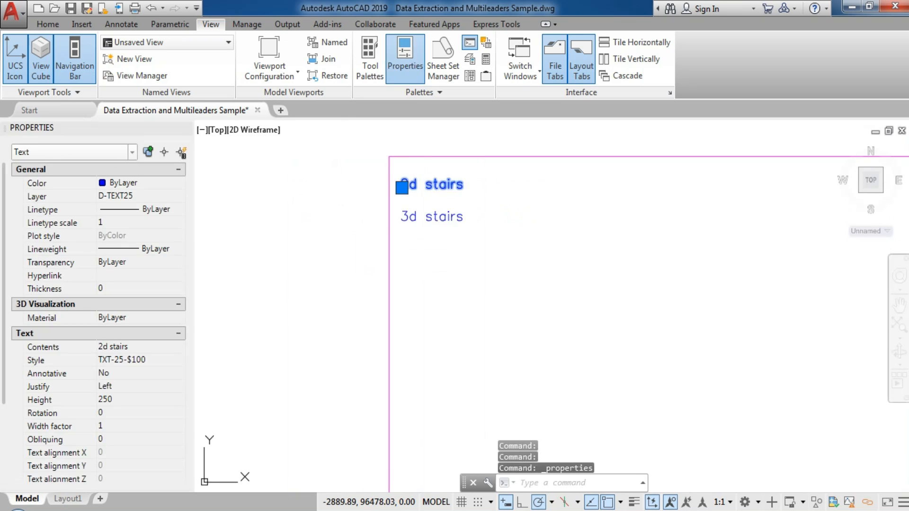
{"action": "right_click", "coordinate": [429, 270]}
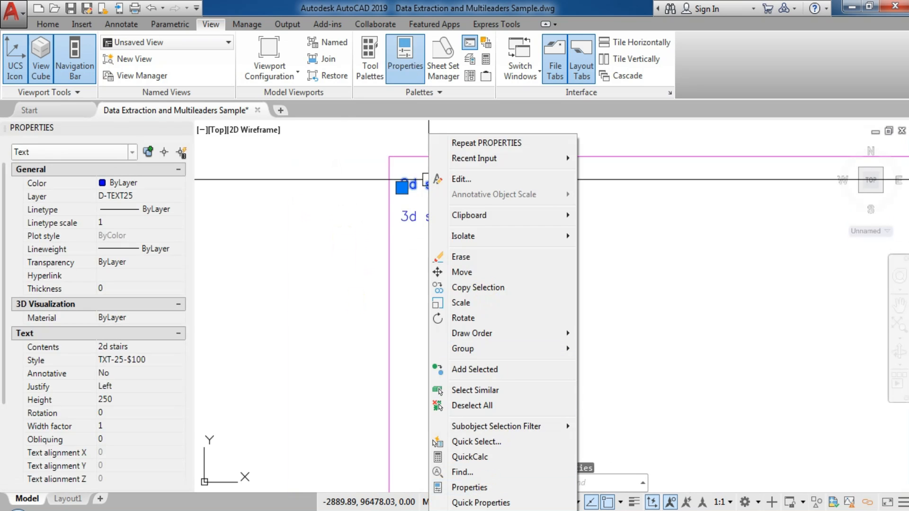
{"action": "key", "text": "Escape"}
{"action": "key", "text": "Escape"}
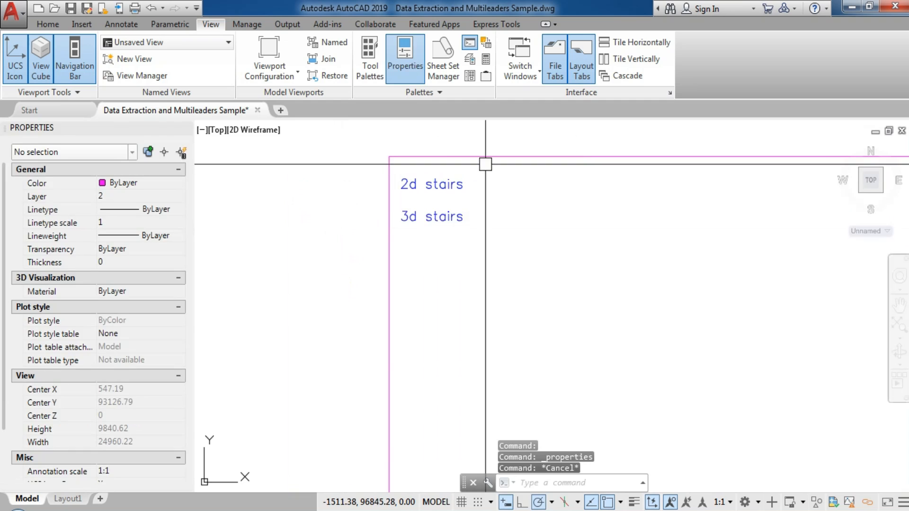
Step: Add a hyperlink to the 2d stairs text that targets the saved model view 2d stairs of this drawing
{"action": "left_click", "coordinate": [402, 186]}
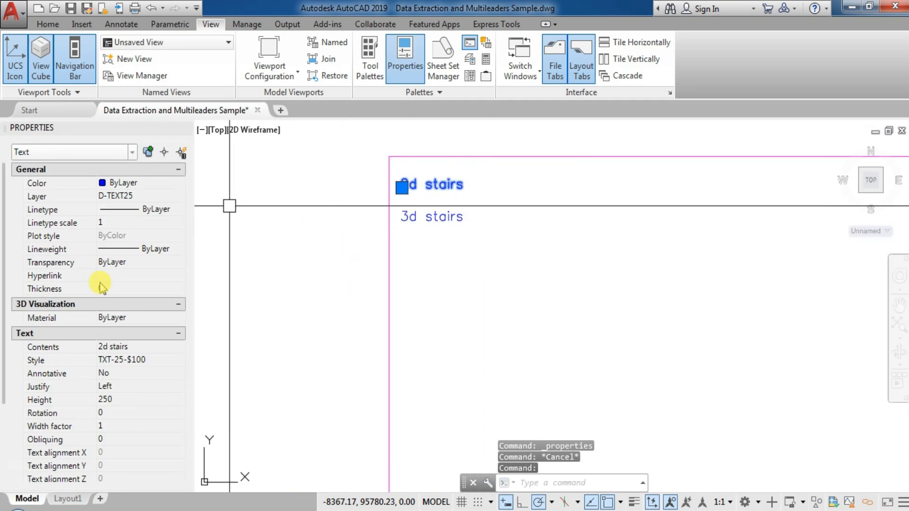
{"action": "left_click", "coordinate": [173, 276]}
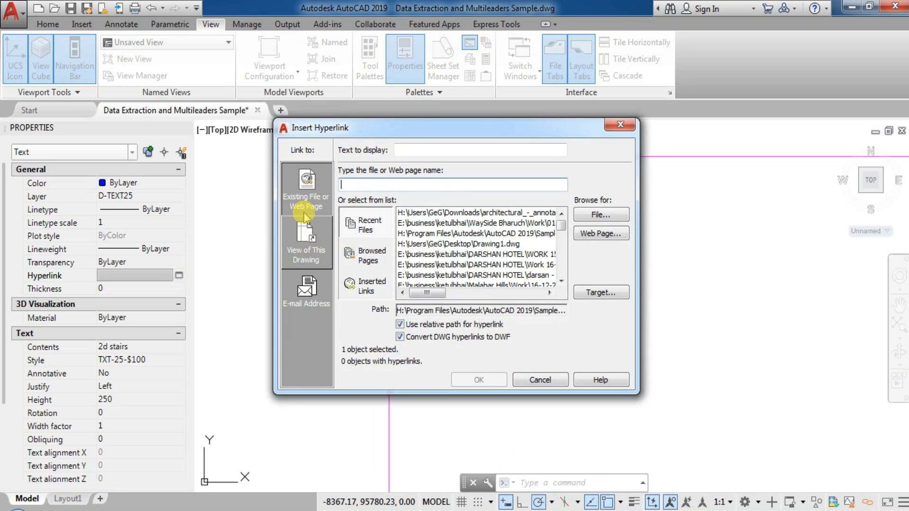
{"action": "left_click", "coordinate": [301, 263]}
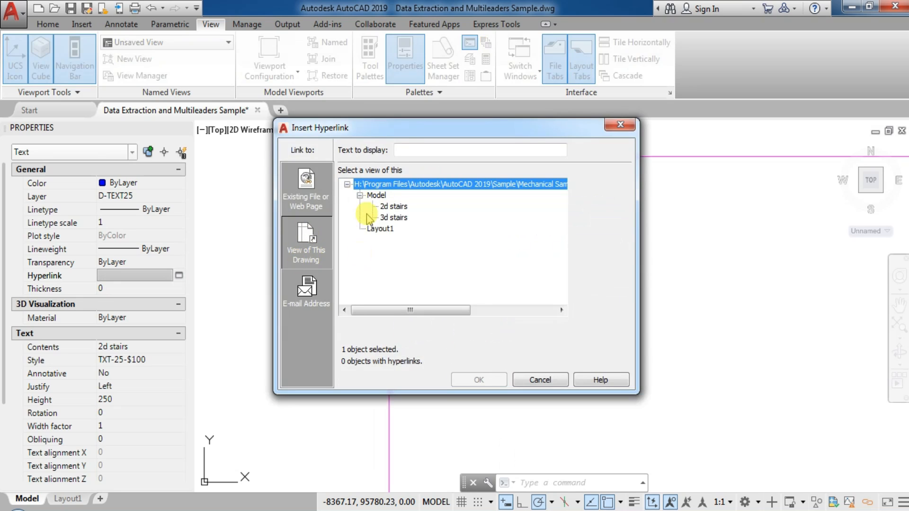
{"action": "left_click", "coordinate": [396, 207]}
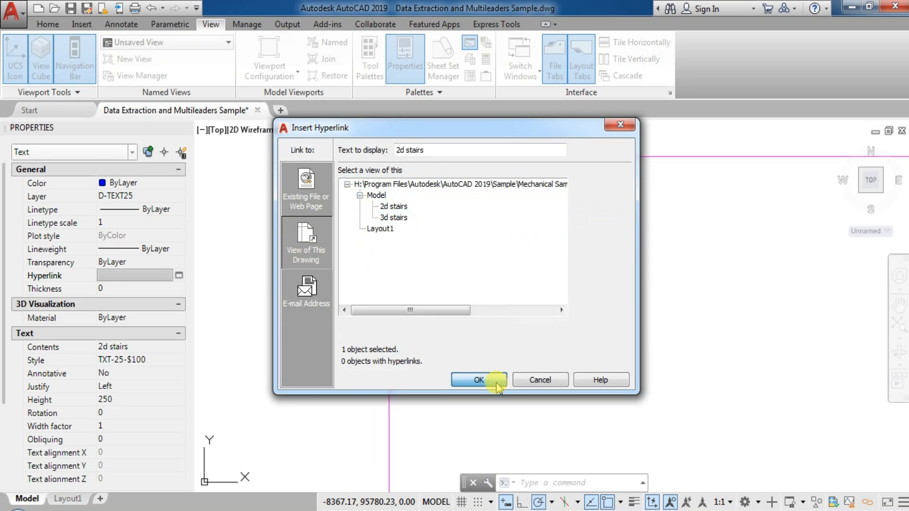
{"action": "left_click", "coordinate": [497, 384]}
{"action": "key", "text": "Escape"}
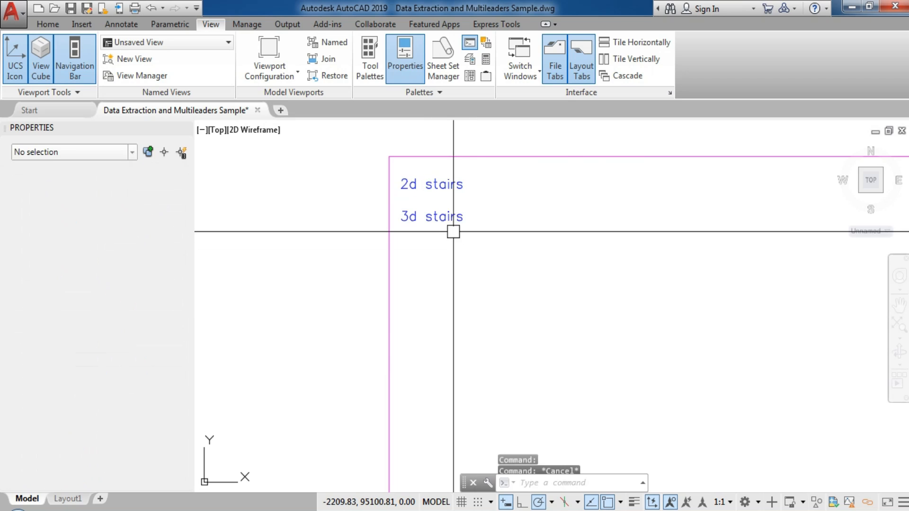
Step: Add a hyperlink to the 3d stairs text that targets the saved model view 3d stairs of this drawing
{"action": "left_click", "coordinate": [449, 221]}
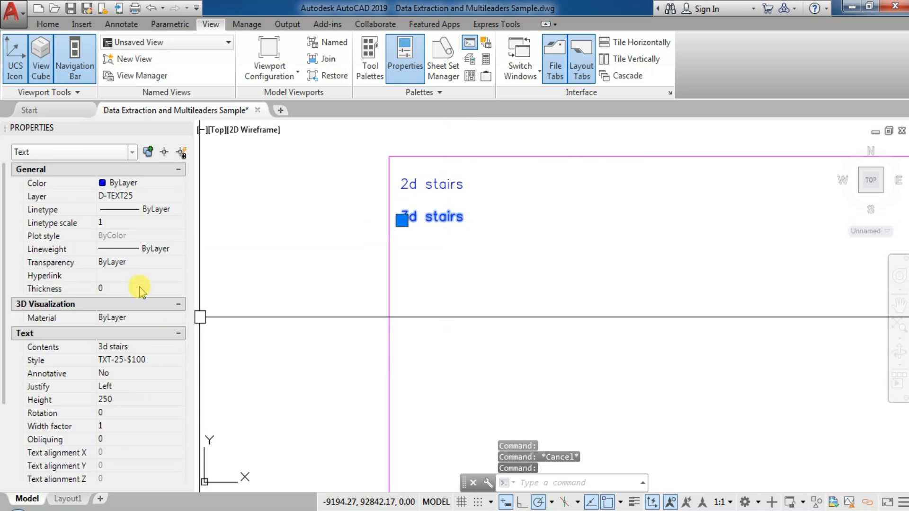
{"action": "left_click", "coordinate": [142, 276]}
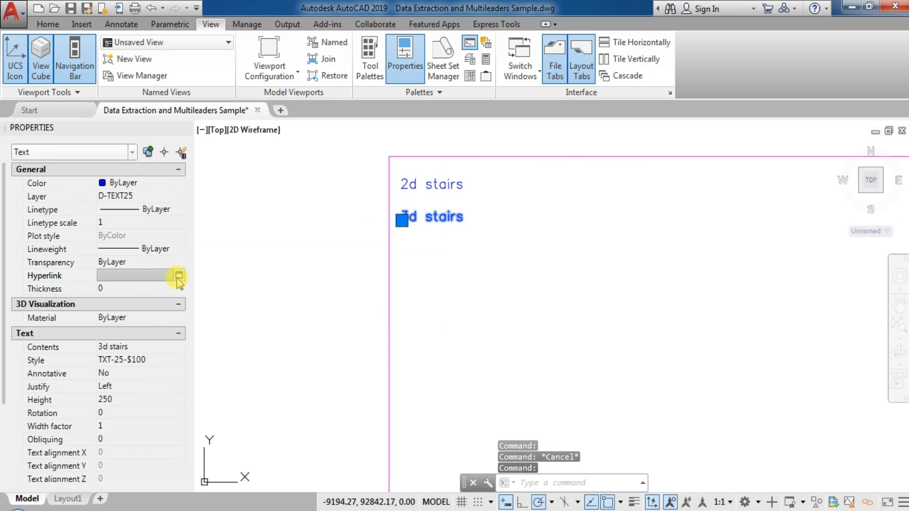
{"action": "left_click", "coordinate": [331, 260]}
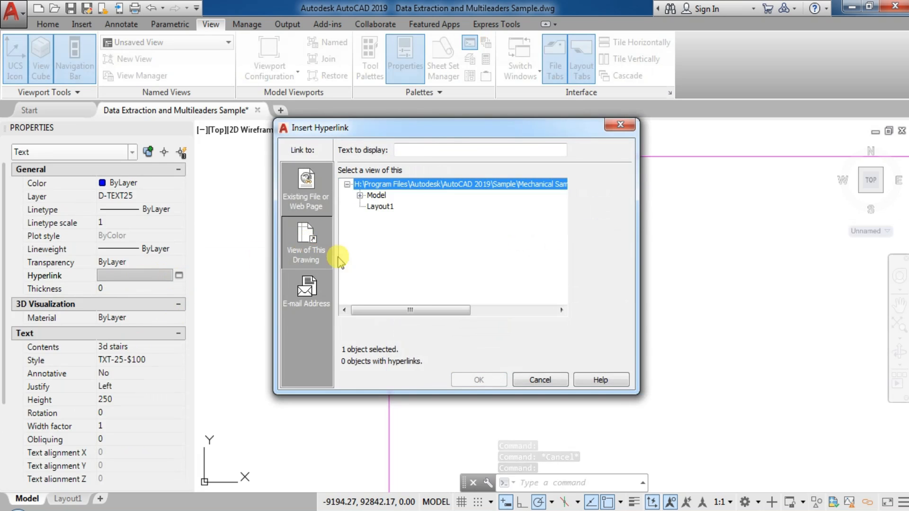
{"action": "left_click", "coordinate": [389, 219]}
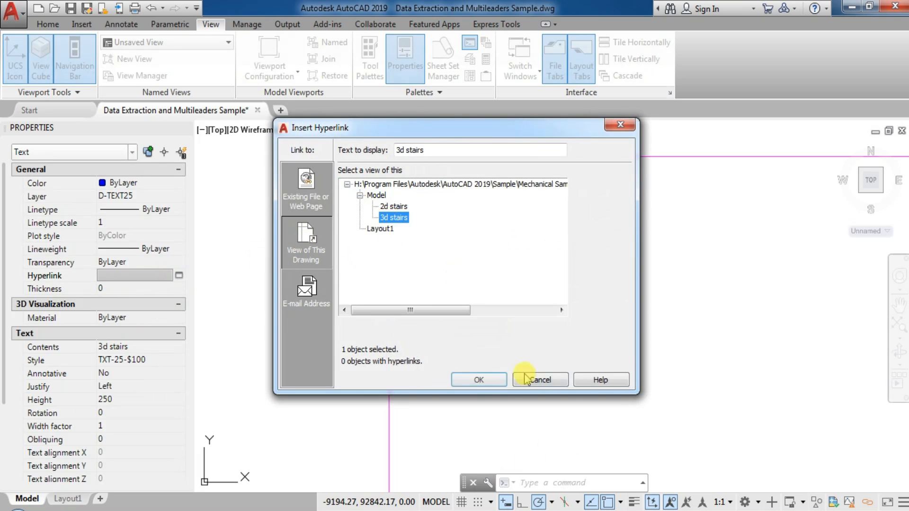
{"action": "left_click", "coordinate": [479, 380]}
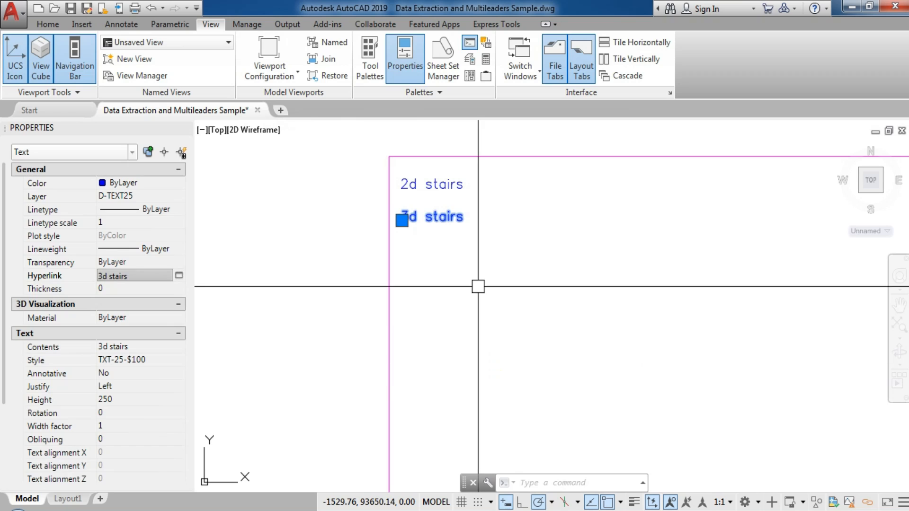
{"action": "key", "text": "Escape"}
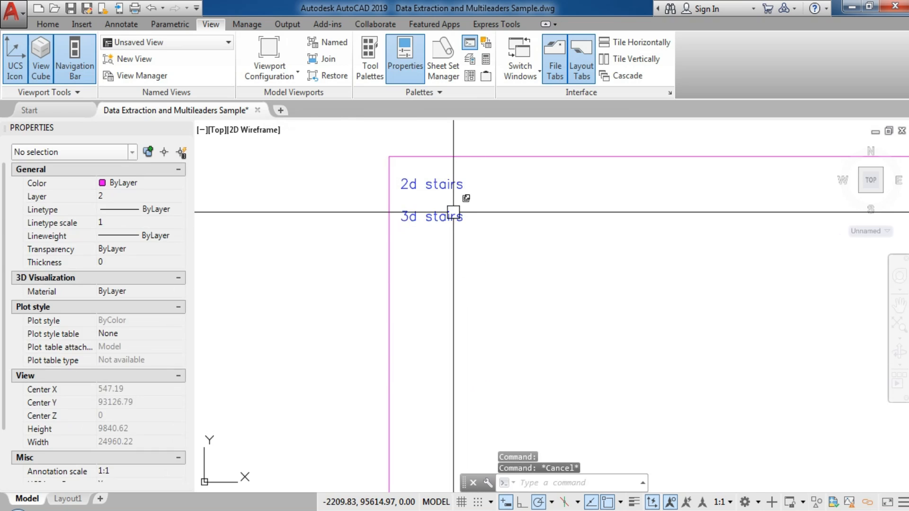
Step: Follow the hyperlink on the 2d stairs text to go to the staircase plan view
{"action": "mouse_move", "coordinate": [454, 212]}
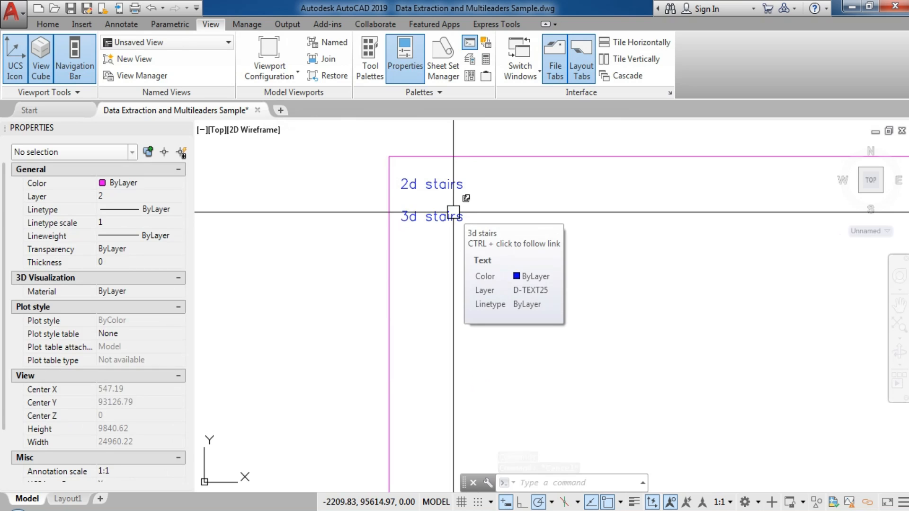
{"action": "scroll", "coordinate": [454, 212], "scroll_direction": "down", "scroll_amount": 2}
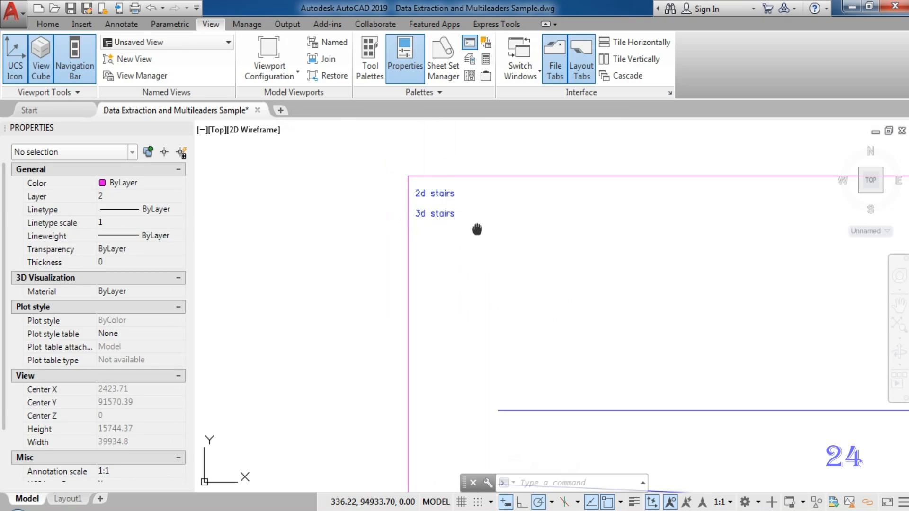
{"action": "middle_click_drag", "start_coordinate": [476, 228], "coordinate": [401, 220]}
{"action": "scroll", "coordinate": [364, 196], "scroll_direction": "up", "scroll_amount": 2}
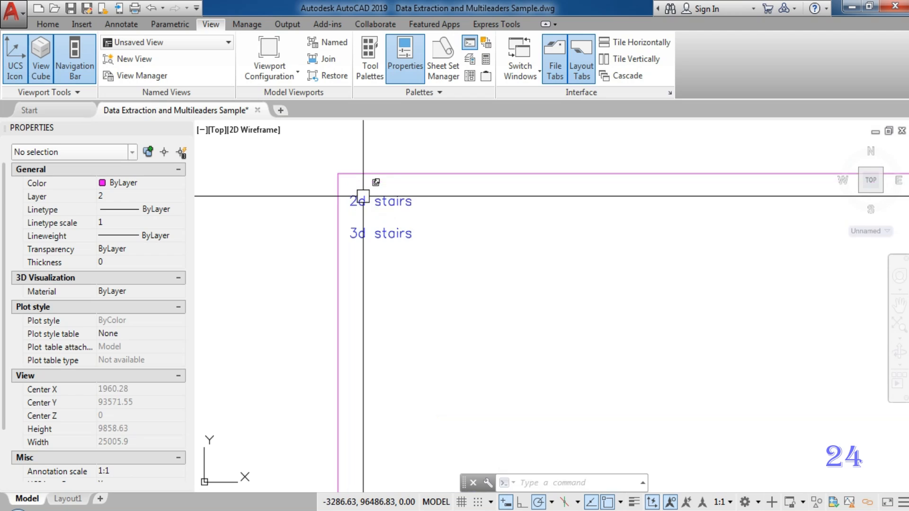
{"action": "left_click", "coordinate": [391, 201], "text": "ctrl"}
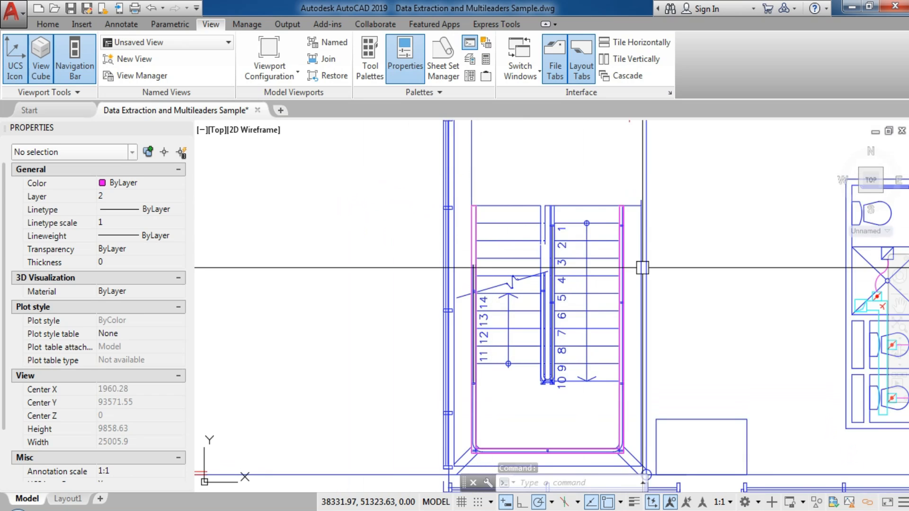
Step: Start a hyperlink to a view of this drawing on the long vertical grid line just right of the staircase
{"action": "left_click", "coordinate": [652, 181]}
{"action": "key", "text": "Escape"}
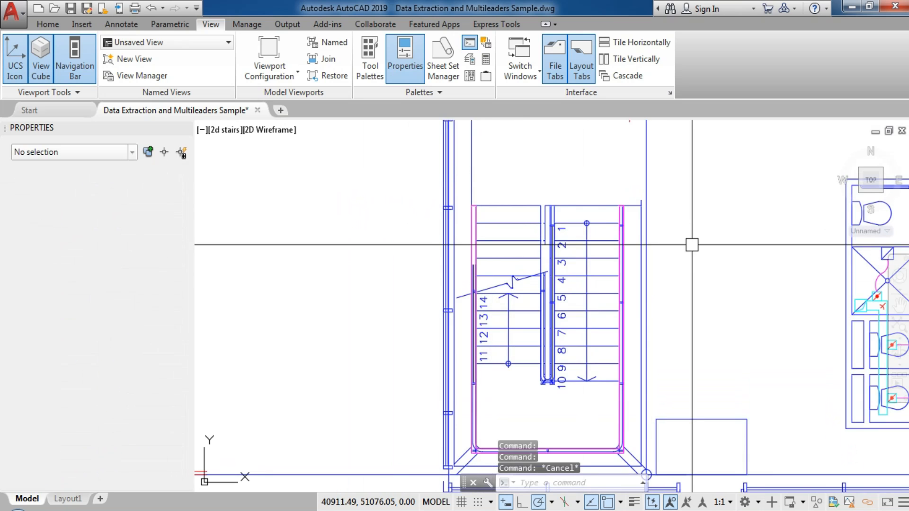
{"action": "left_click", "coordinate": [652, 176]}
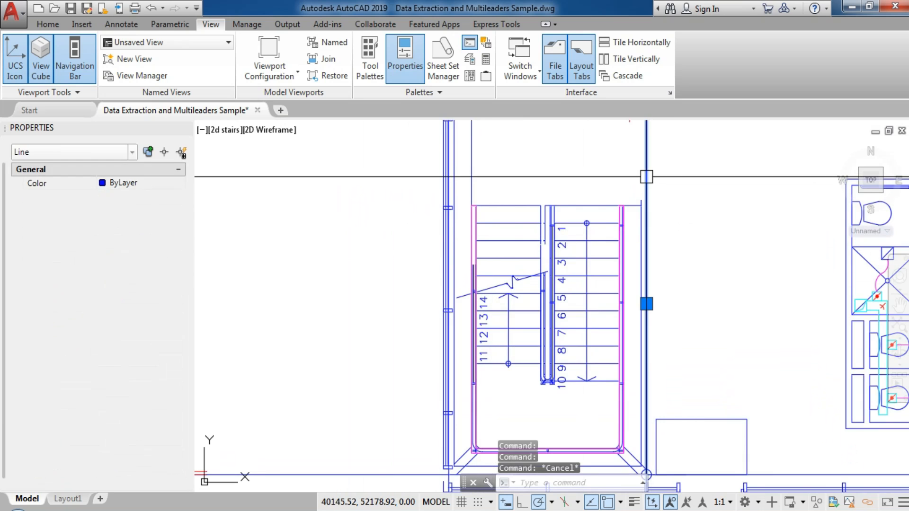
{"action": "left_click", "coordinate": [142, 275]}
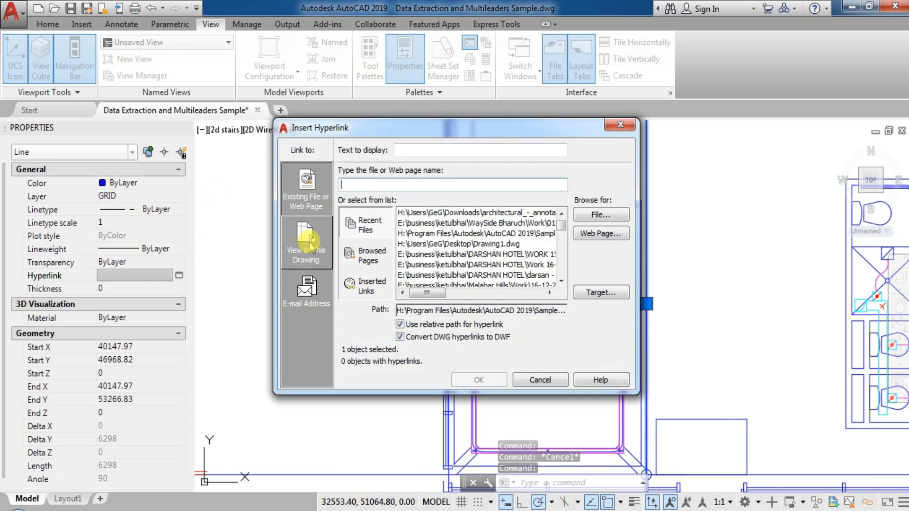
{"action": "left_click", "coordinate": [306, 241]}
Step: Try Layout1 as the grid line's link target and look through the existing file and e-mail address link types
{"action": "left_click", "coordinate": [360, 195]}
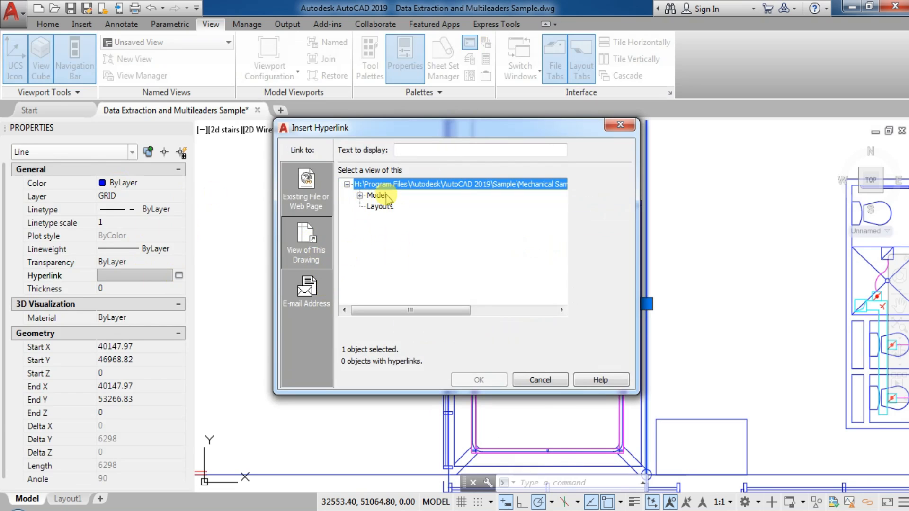
{"action": "left_click", "coordinate": [348, 186]}
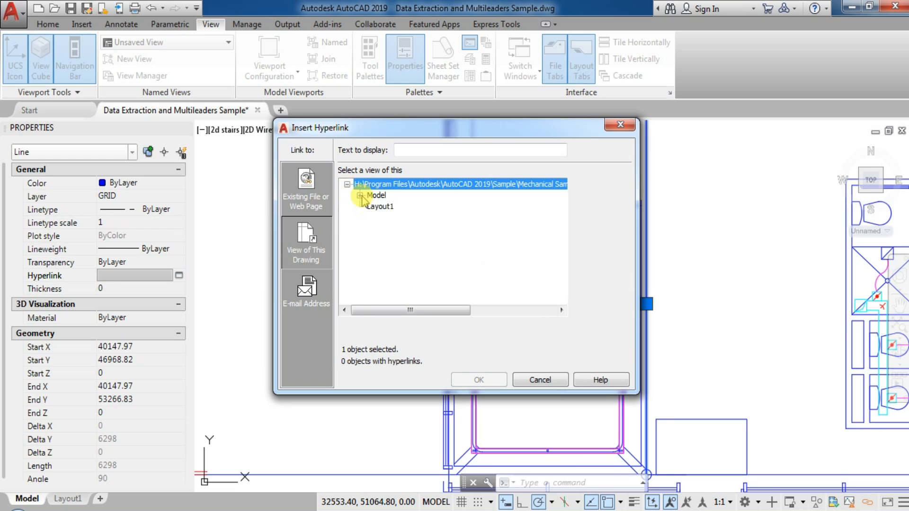
{"action": "left_click", "coordinate": [379, 229]}
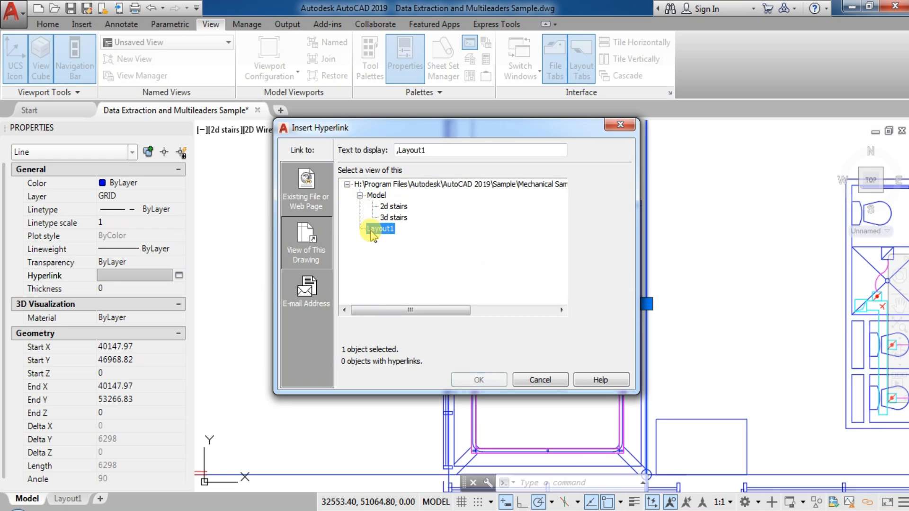
{"action": "left_click", "coordinate": [360, 195]}
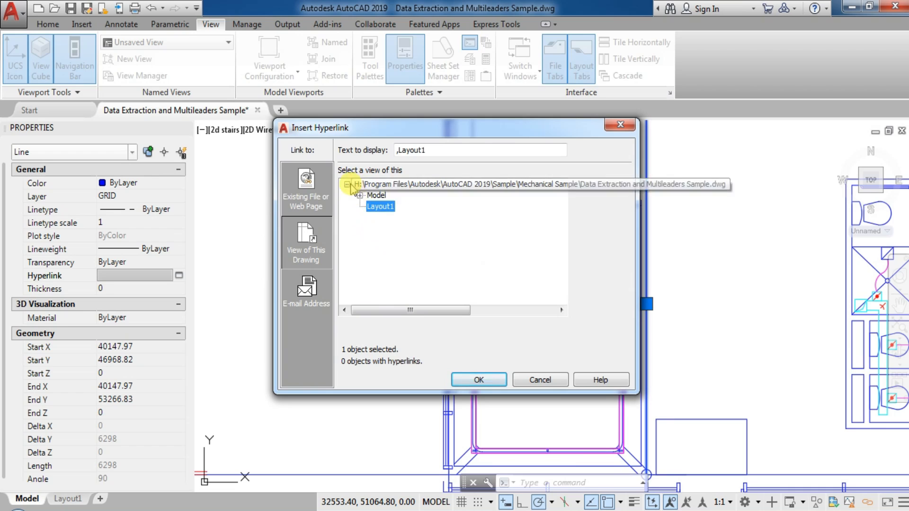
{"action": "left_click", "coordinate": [348, 185]}
{"action": "left_click", "coordinate": [306, 189]}
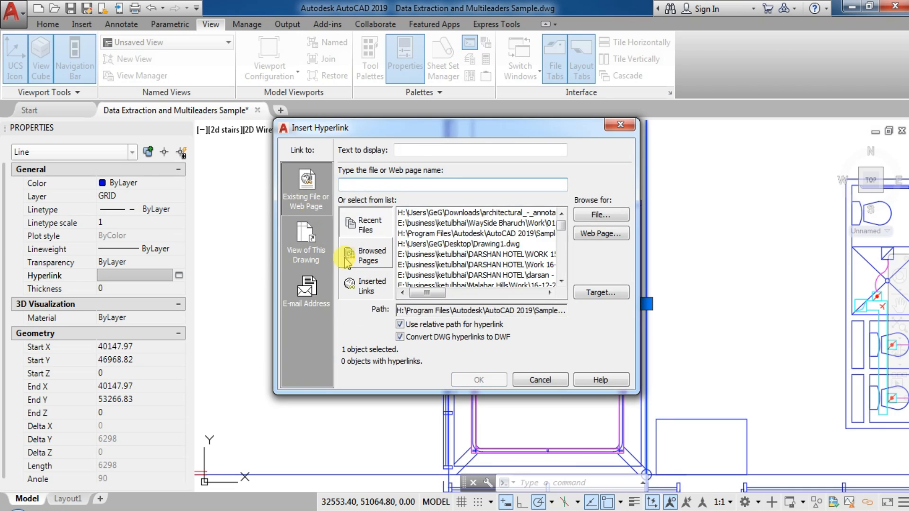
{"action": "left_click", "coordinate": [306, 288]}
Step: Try Model as the grid line's link target among the views of this drawing and leave the line deselected
{"action": "left_click", "coordinate": [313, 231]}
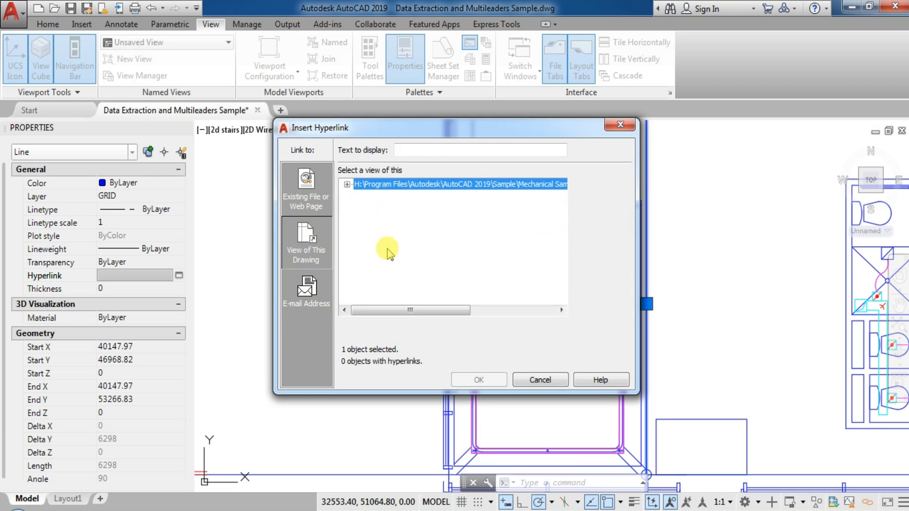
{"action": "left_click_drag", "start_coordinate": [408, 314], "coordinate": [384, 322]}
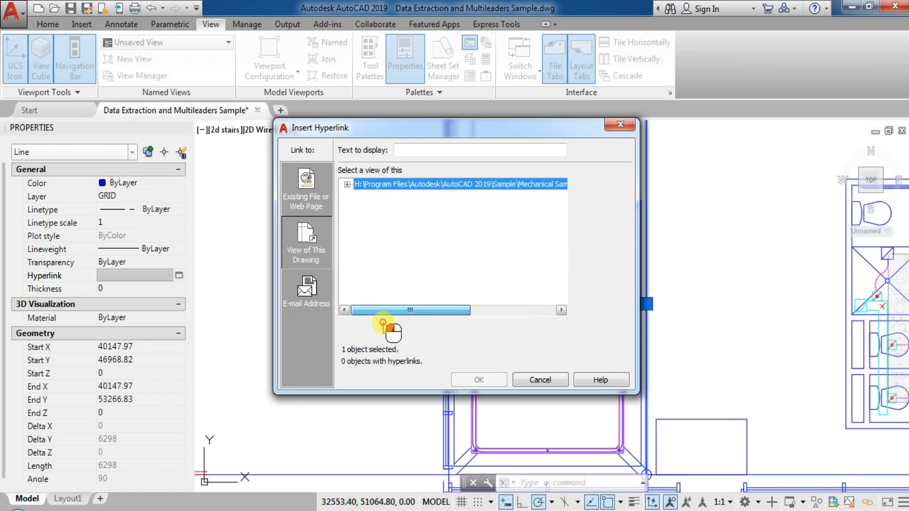
{"action": "left_click", "coordinate": [360, 196]}
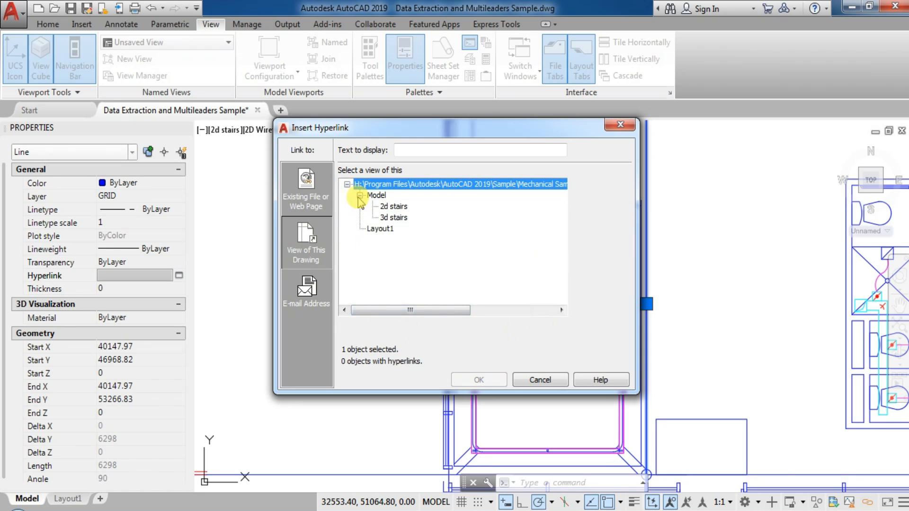
{"action": "left_click", "coordinate": [377, 196]}
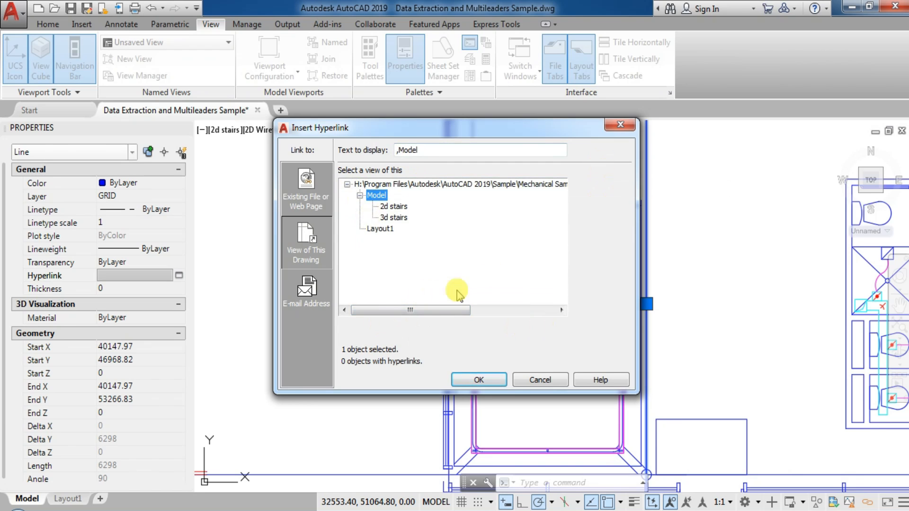
{"action": "key", "text": "Return"}
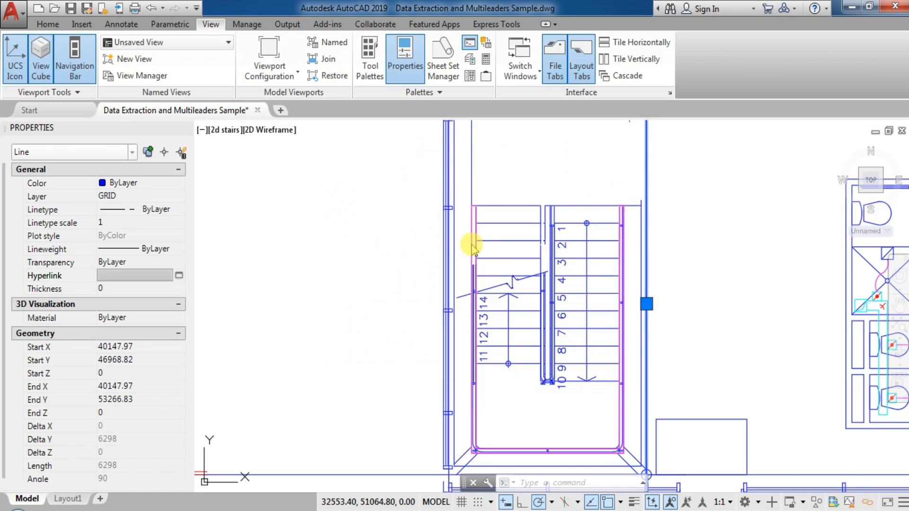
{"action": "key", "text": "Escape"}
{"action": "key", "text": "Escape"}
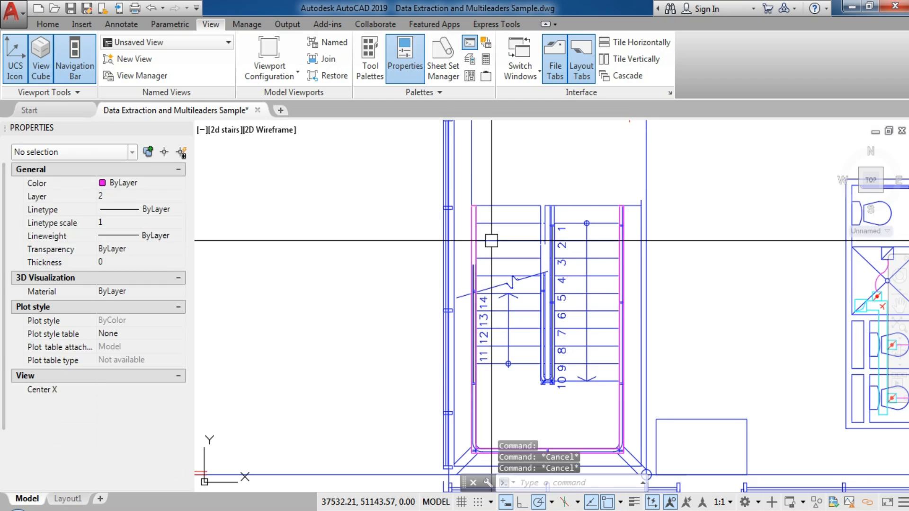
Step: Start a new saved model view named linked text in the View Manager
{"action": "left_click", "coordinate": [229, 131]}
{"action": "mouse_move", "coordinate": [275, 147]}
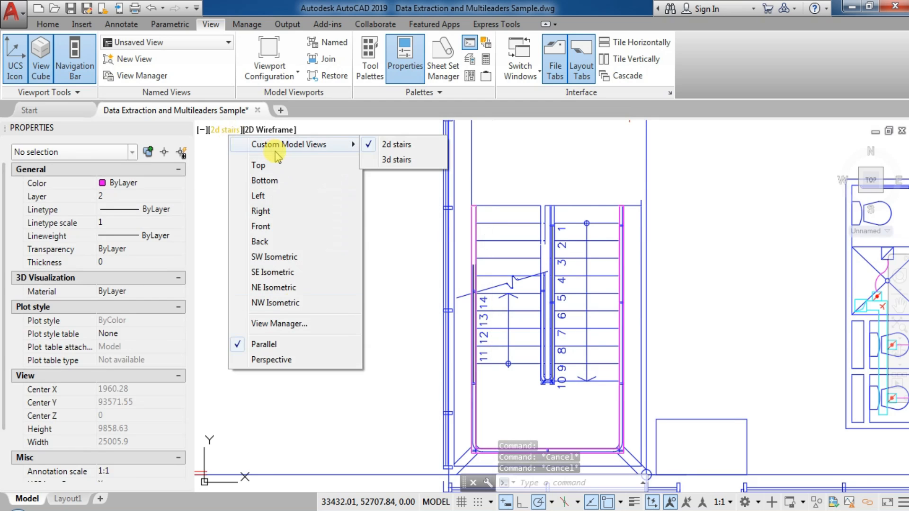
{"action": "left_click", "coordinate": [279, 323]}
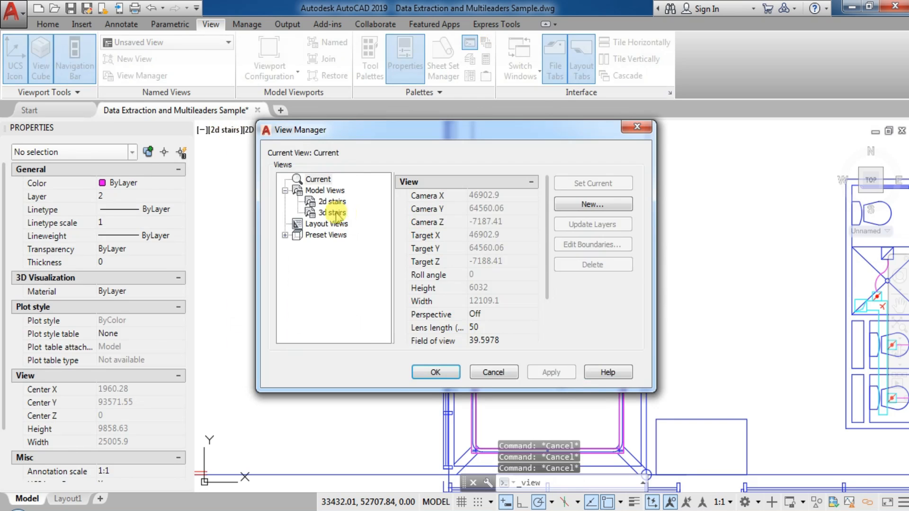
{"action": "left_click", "coordinate": [330, 203]}
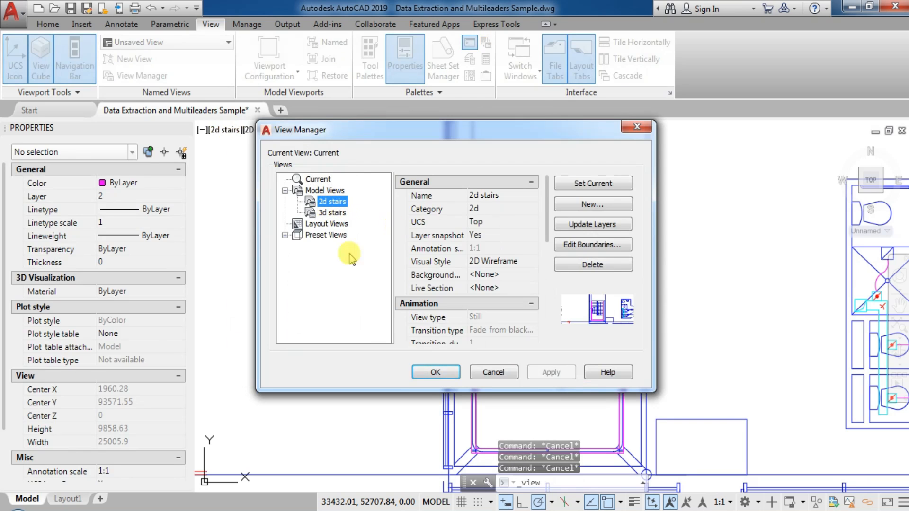
{"action": "left_click", "coordinate": [285, 236]}
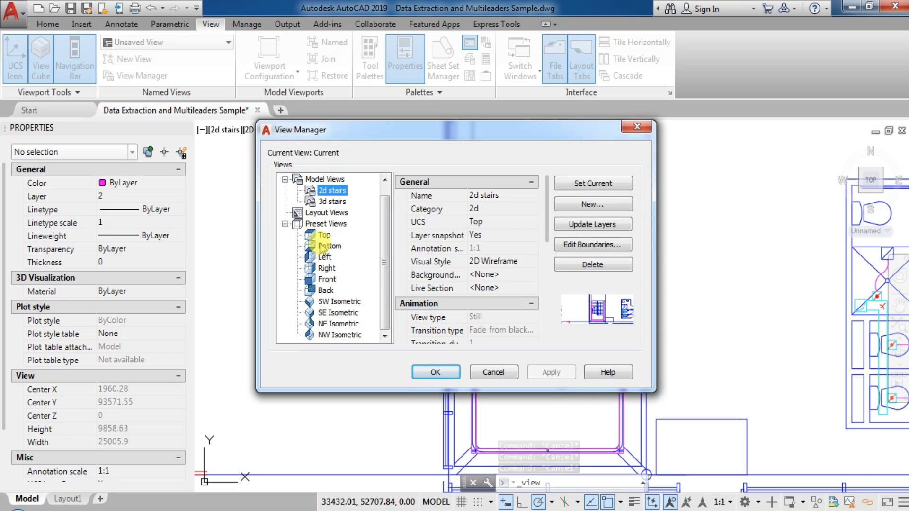
{"action": "left_click", "coordinate": [325, 236]}
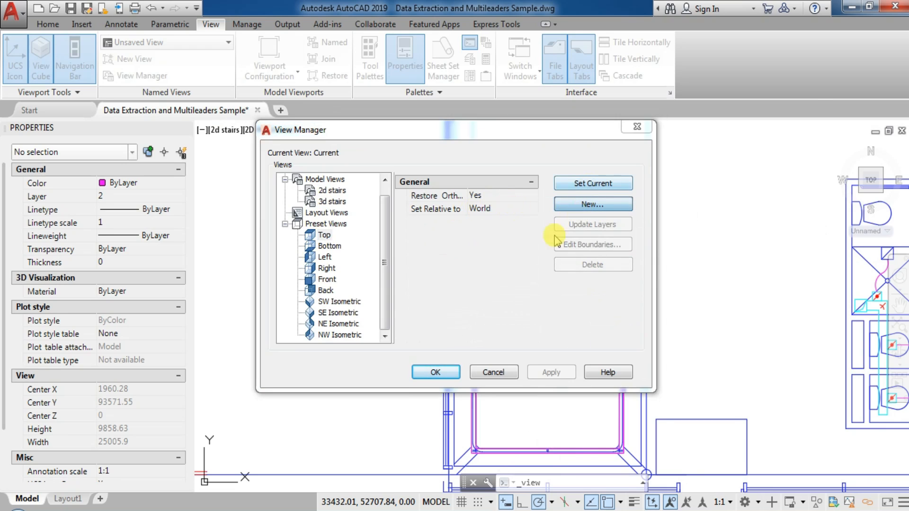
{"action": "left_click", "coordinate": [592, 204]}
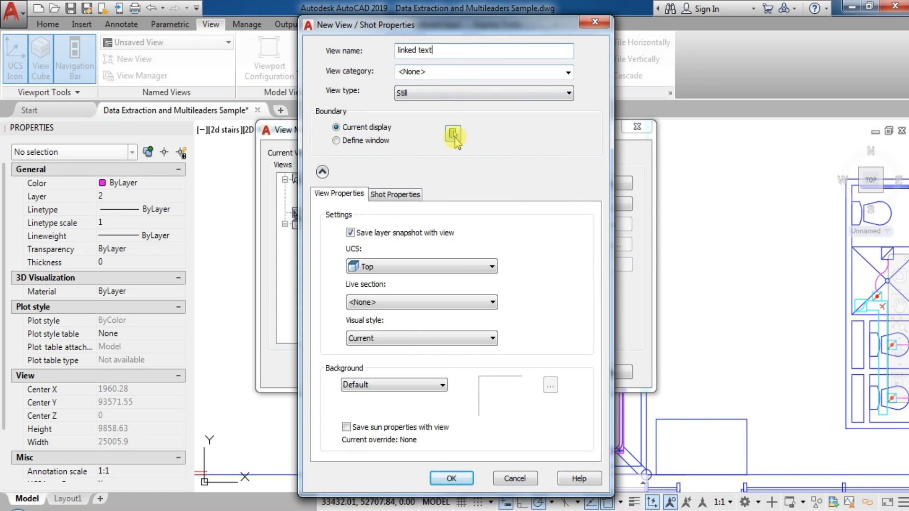
Step: Define the linked text view's boundary as a window around the 2d stairs and 3d stairs texts and save the view
{"action": "left_click", "coordinate": [454, 135]}
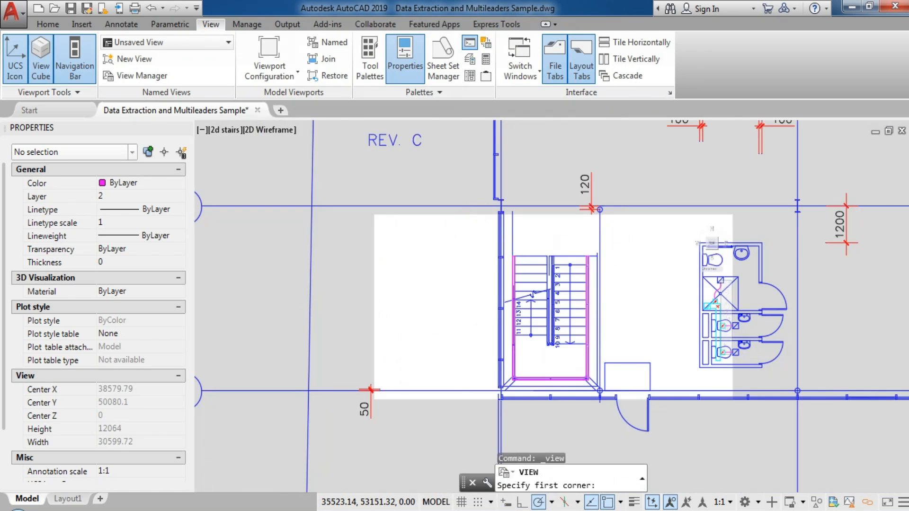
{"action": "scroll", "coordinate": [480, 260], "scroll_direction": "down", "scroll_amount": 10}
{"action": "scroll", "coordinate": [328, 161], "scroll_direction": "up", "scroll_amount": 10}
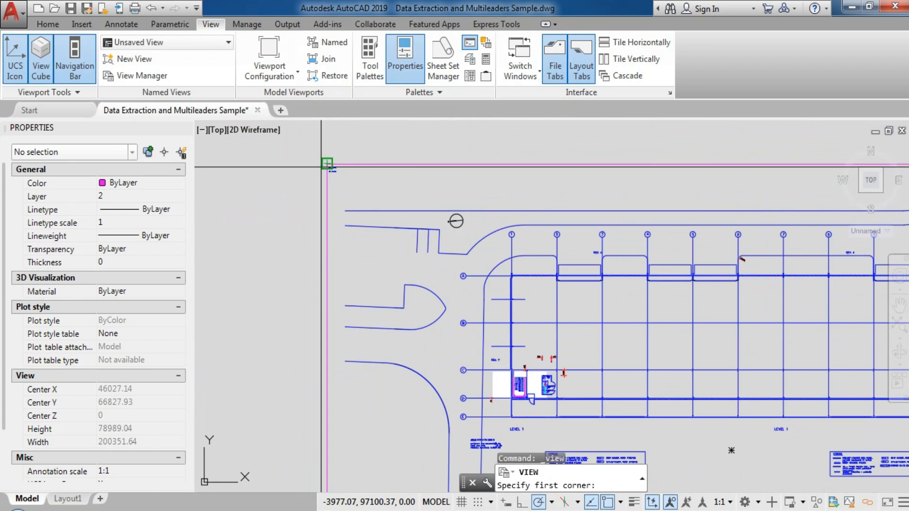
{"action": "scroll", "coordinate": [329, 161], "scroll_direction": "up", "scroll_amount": 4}
{"action": "left_click", "coordinate": [335, 143]}
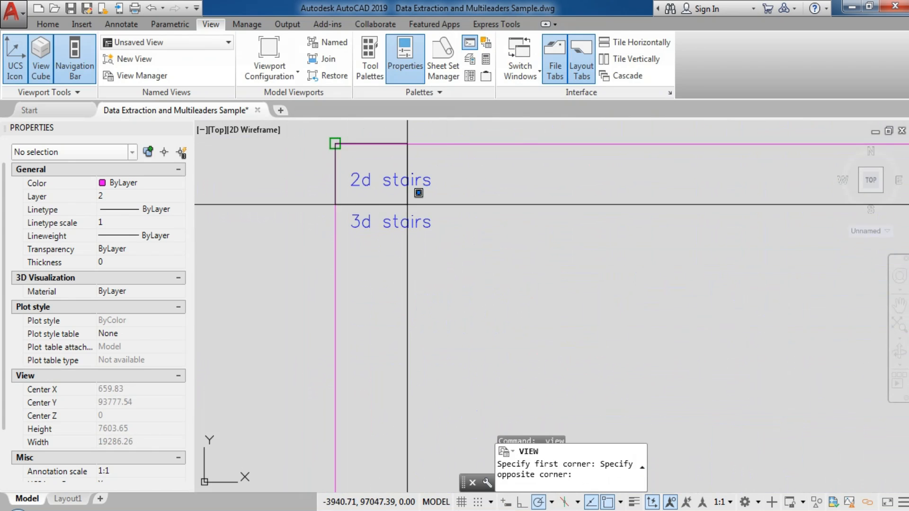
{"action": "left_click", "coordinate": [467, 234]}
{"action": "key", "text": "Return"}
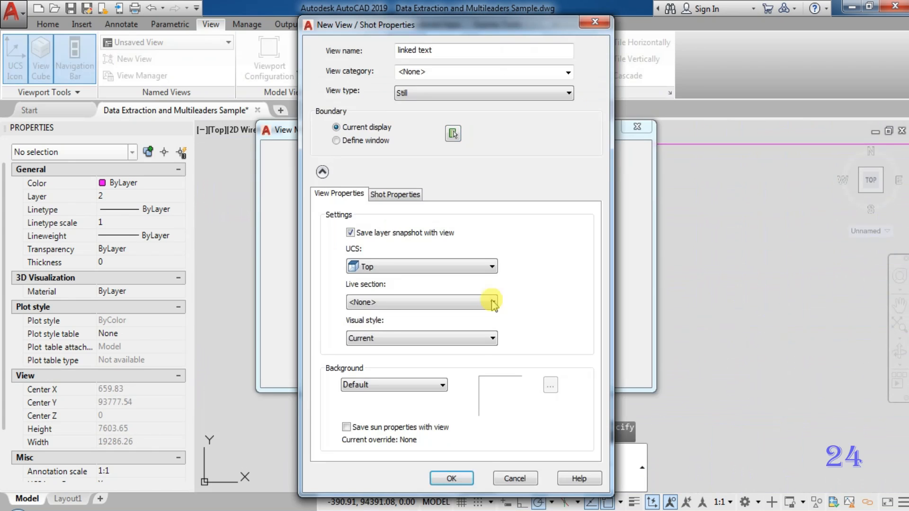
{"action": "left_click", "coordinate": [453, 479]}
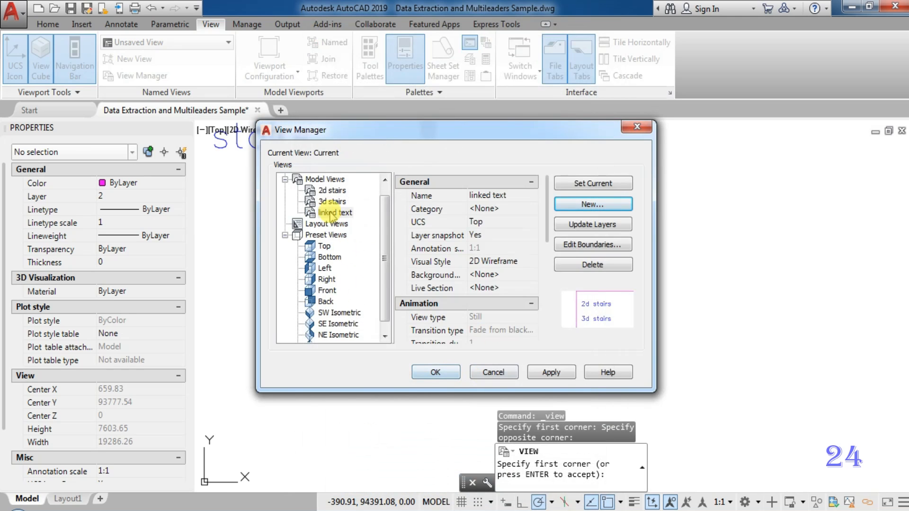
{"action": "left_click", "coordinate": [435, 372]}
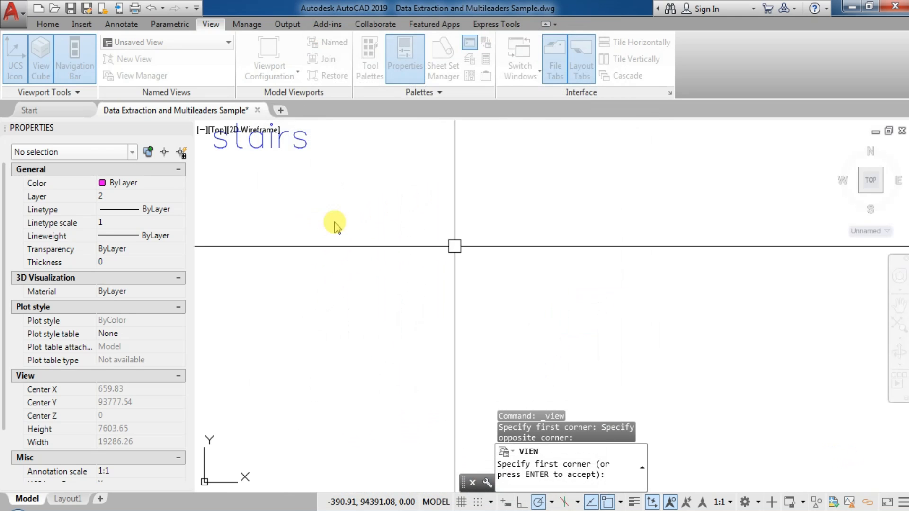
Step: In the 2d stairs view, add a hyperlink to the long vertical grid line right of the staircase that targets the saved view linked text
{"action": "left_click", "coordinate": [407, 219]}
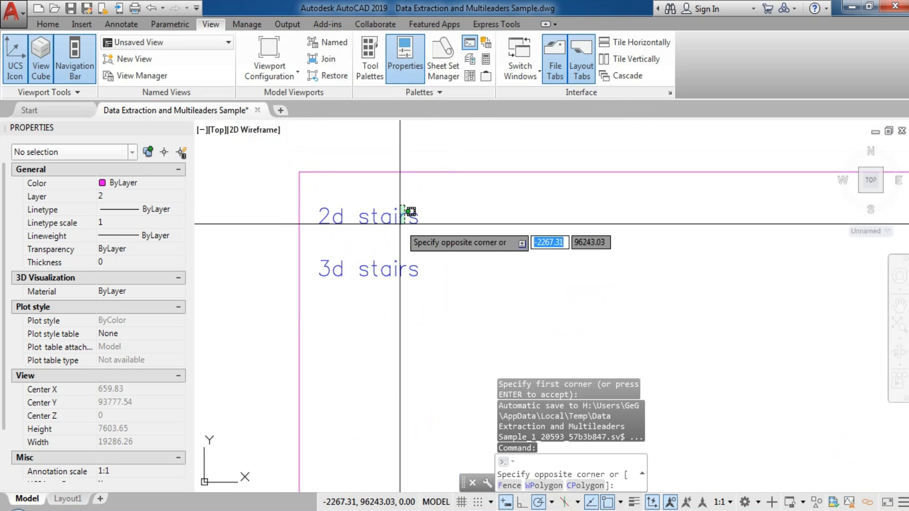
{"action": "scroll", "coordinate": [394, 210], "scroll_direction": "up", "scroll_amount": 5}
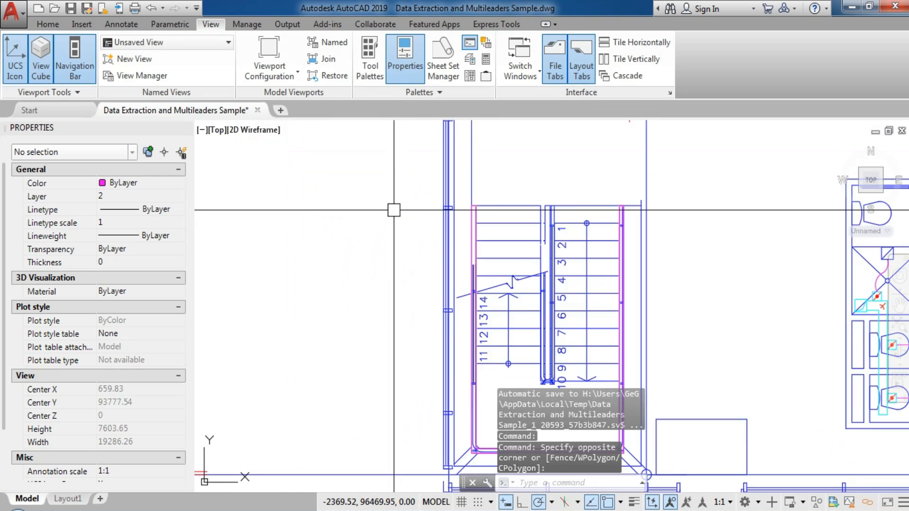
{"action": "left_click", "coordinate": [646, 177]}
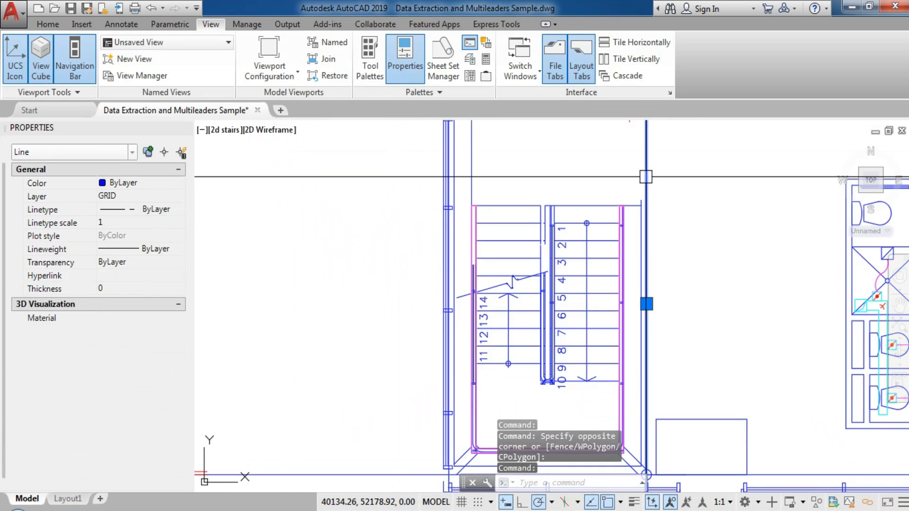
{"action": "left_click", "coordinate": [145, 275]}
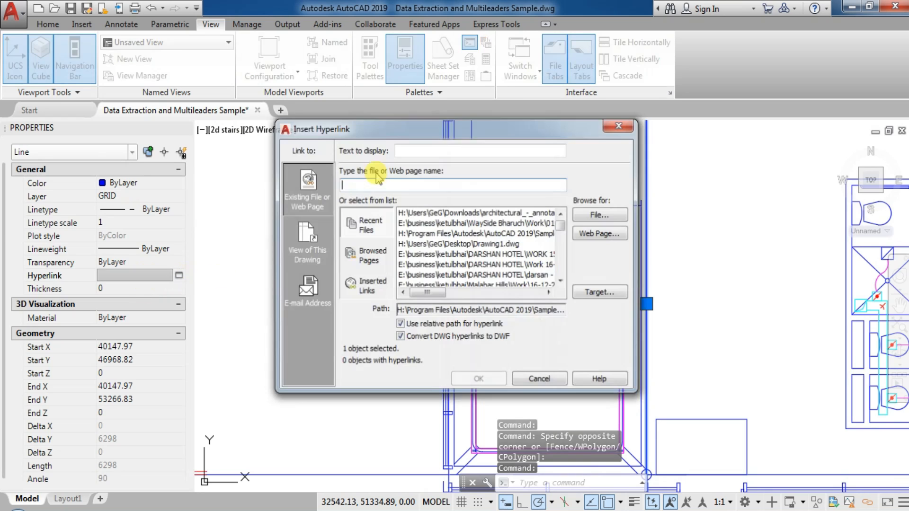
{"action": "left_click", "coordinate": [306, 241]}
{"action": "left_click", "coordinate": [360, 195]}
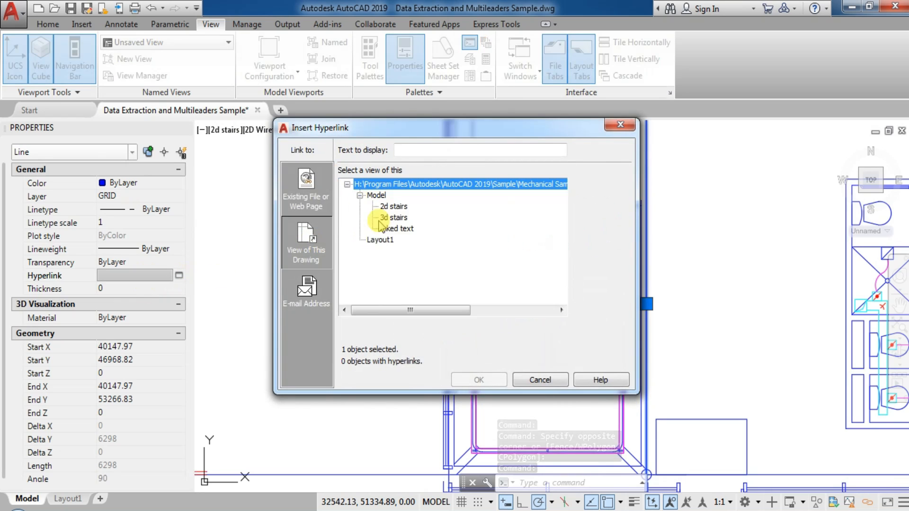
{"action": "left_click", "coordinate": [395, 218]}
{"action": "left_click", "coordinate": [409, 229]}
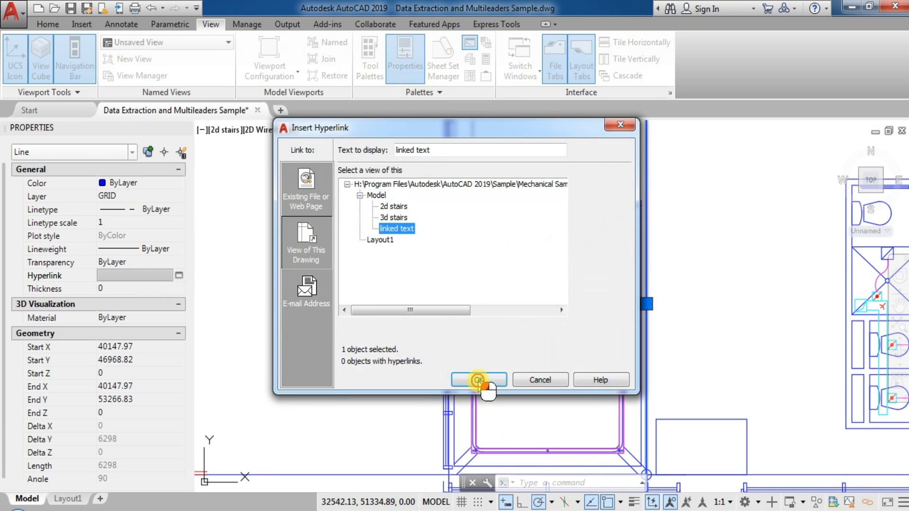
{"action": "left_click", "coordinate": [479, 380]}
{"action": "key", "text": "Escape"}
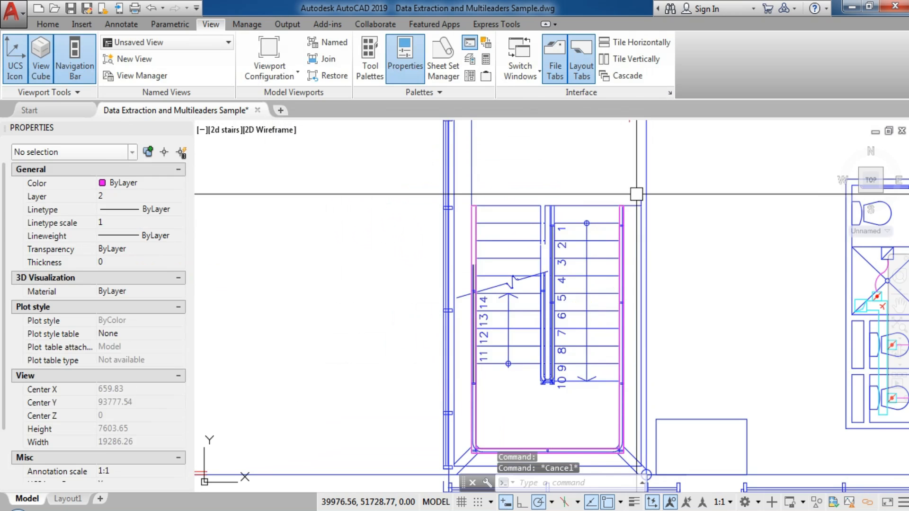
Step: Test the hyperlinks between the grid line and the 2d stairs text, and follow the 3d stairs text to its view
{"action": "left_click", "coordinate": [650, 161], "text": "ctrl"}
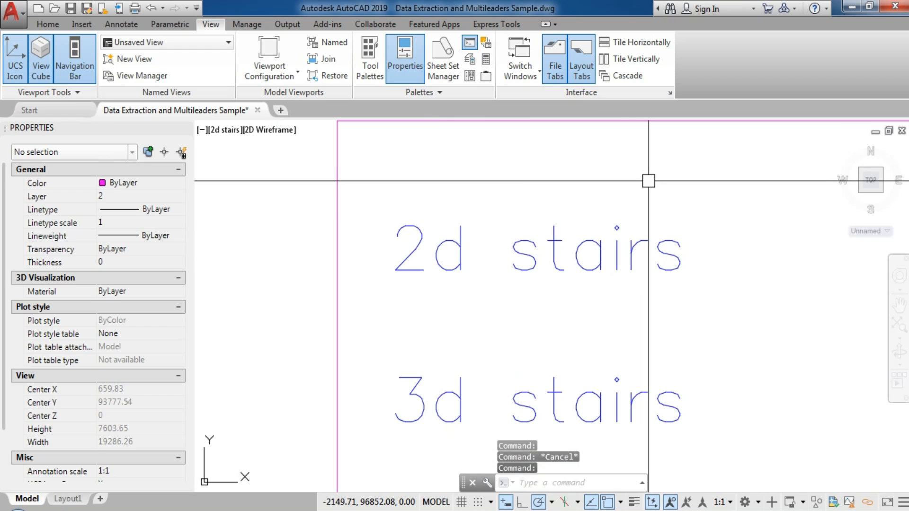
{"action": "left_click", "coordinate": [456, 275], "text": "ctrl"}
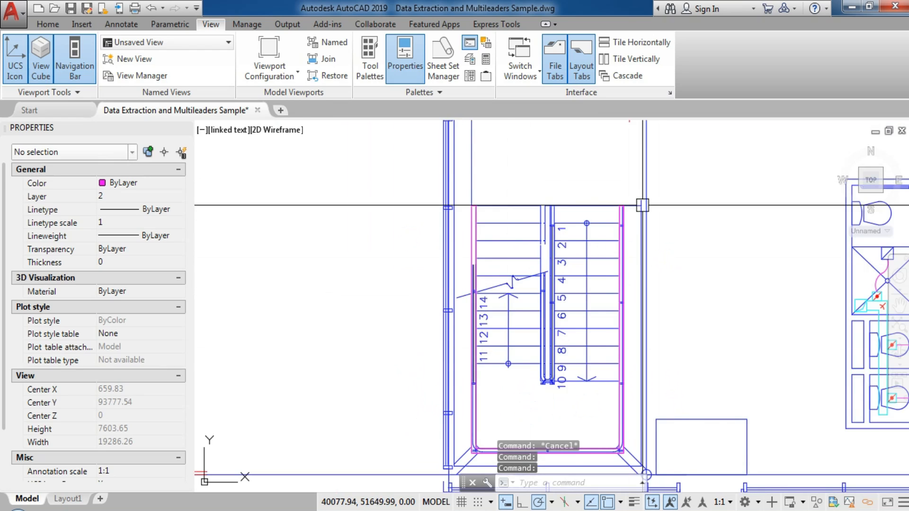
{"action": "left_click", "coordinate": [647, 181], "text": "ctrl"}
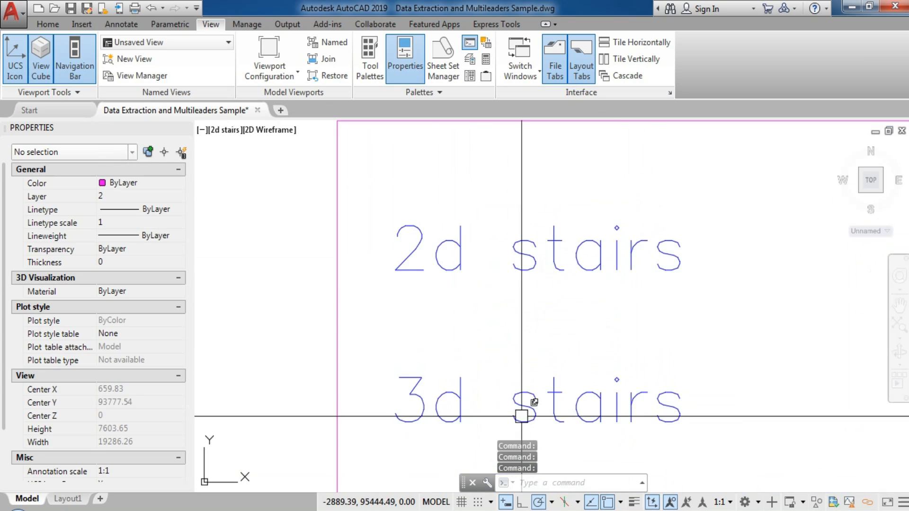
{"action": "left_click", "coordinate": [514, 397], "text": "ctrl"}
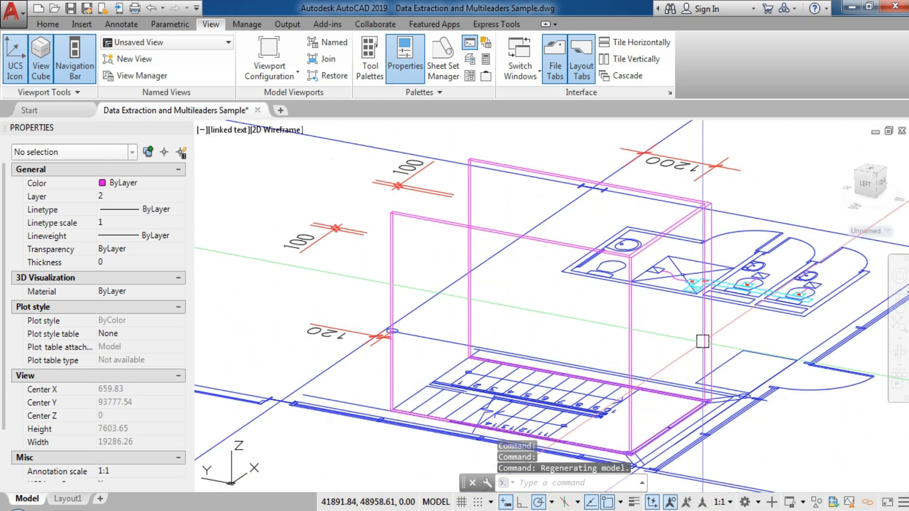
{"action": "left_click", "coordinate": [796, 388]}
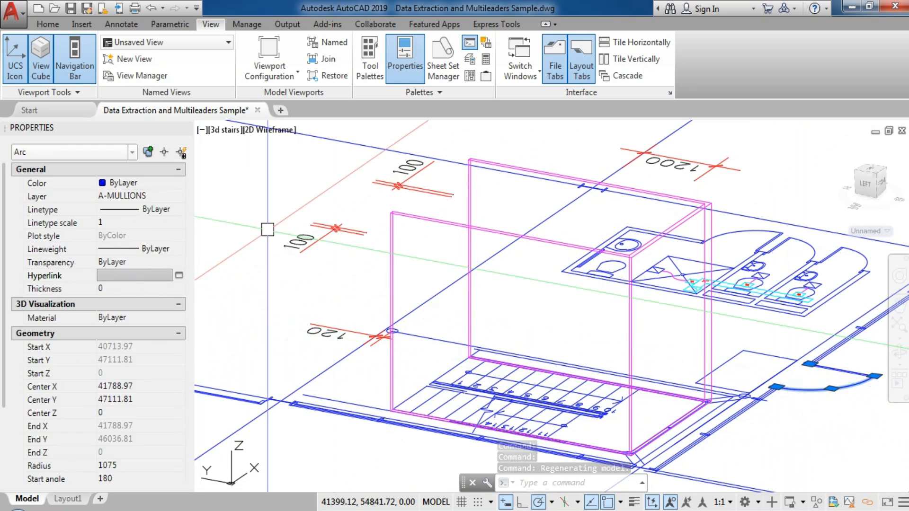
{"action": "key", "text": "Escape"}
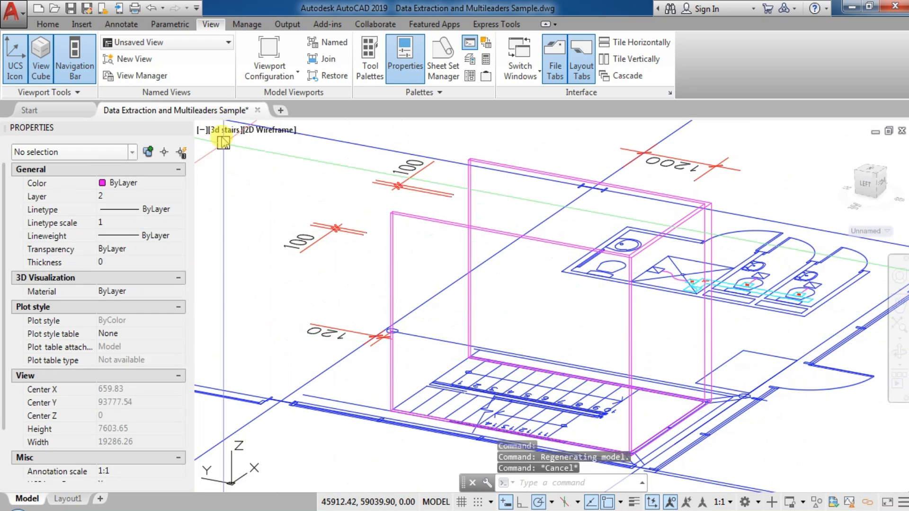
{"action": "left_click", "coordinate": [223, 130]}
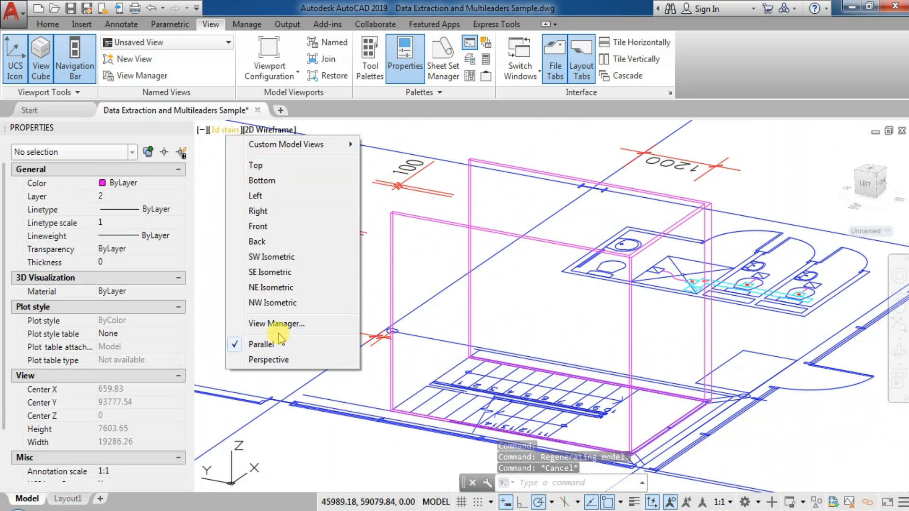
Step: In the 3d stairs view, add a hyperlink to the door swing arc beside the staircase that targets the saved view linked text
{"action": "left_click", "coordinate": [849, 382]}
{"action": "left_click", "coordinate": [845, 396]}
{"action": "left_click", "coordinate": [841, 374]}
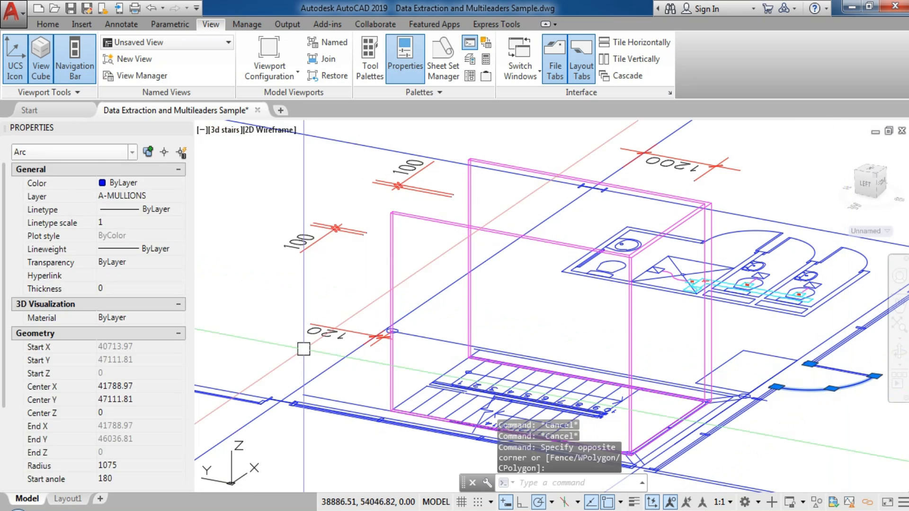
{"action": "left_click", "coordinate": [144, 278]}
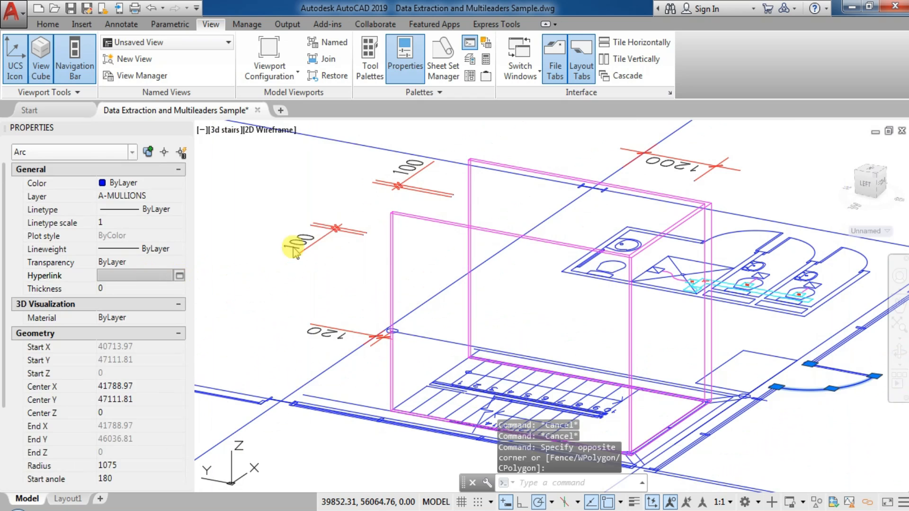
{"action": "left_click", "coordinate": [306, 243]}
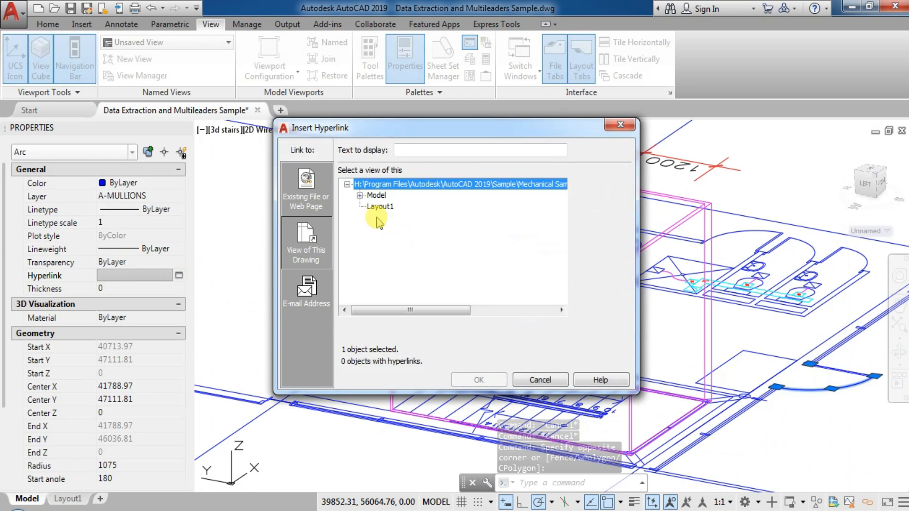
{"action": "left_click", "coordinate": [360, 195]}
{"action": "left_click", "coordinate": [393, 230]}
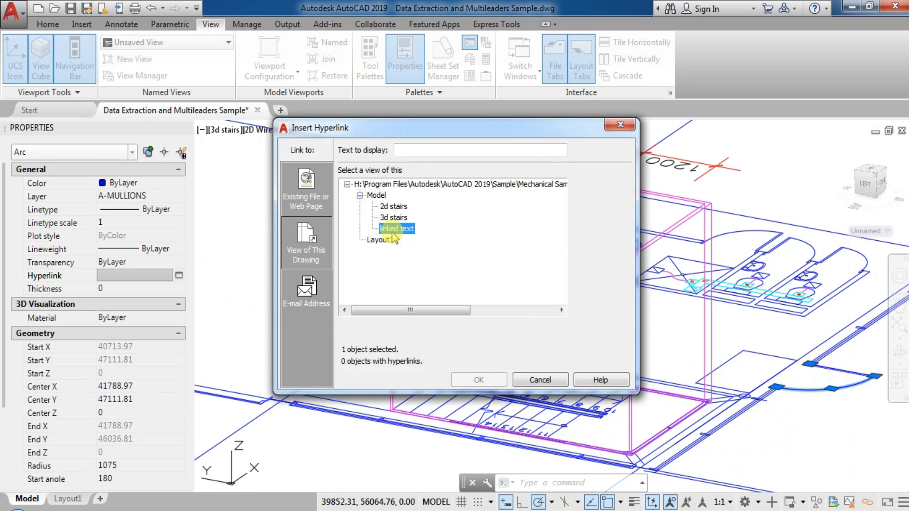
{"action": "left_click", "coordinate": [486, 379]}
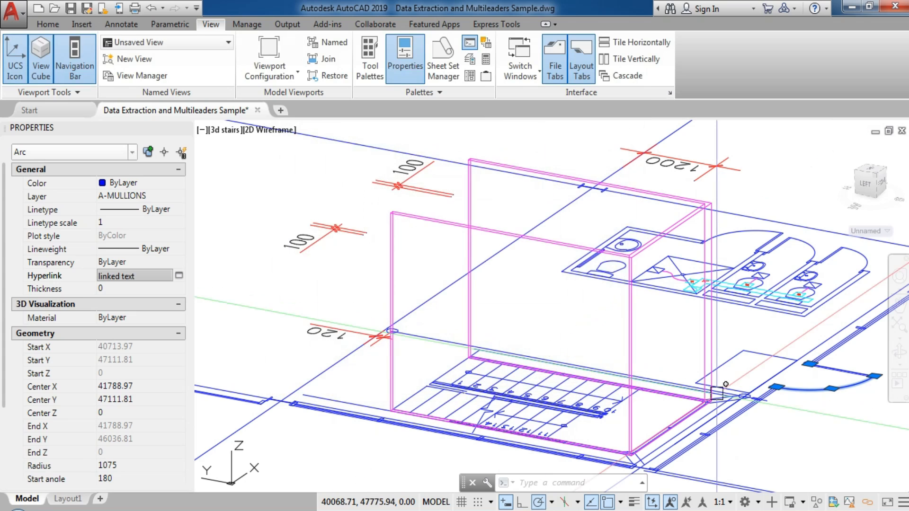
{"action": "left_click", "coordinate": [716, 379]}
{"action": "key", "text": "Escape"}
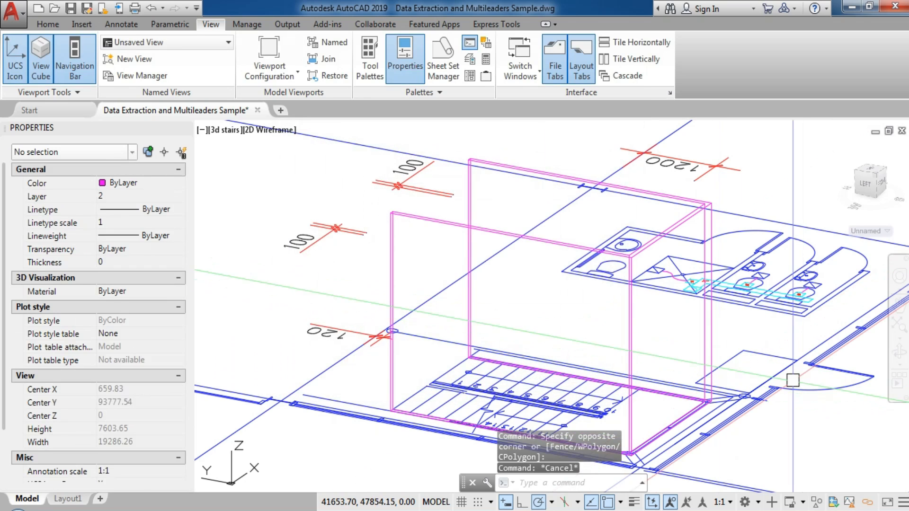
Step: Test the hyperlinks on the door arc, the 2d stairs text, the vertical grid line and the 3d stairs text, ending in the linked text view
{"action": "left_click", "coordinate": [813, 389], "text": "ctrl"}
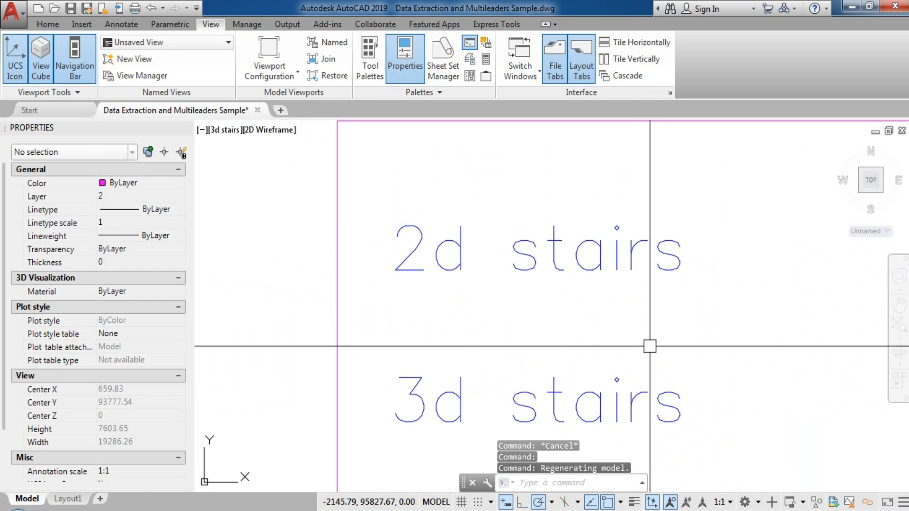
{"action": "left_click", "coordinate": [531, 275], "text": "ctrl"}
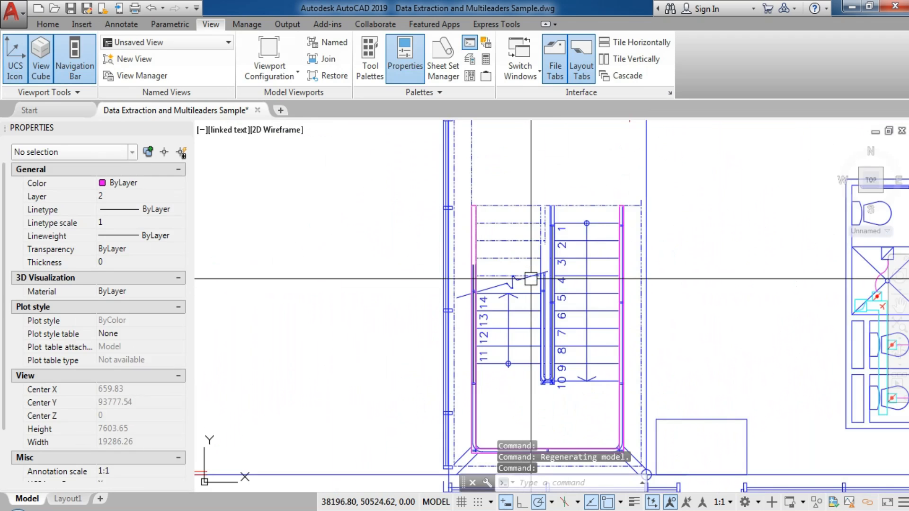
{"action": "left_click", "coordinate": [647, 291], "text": "ctrl"}
{"action": "left_click", "coordinate": [556, 387], "text": "ctrl"}
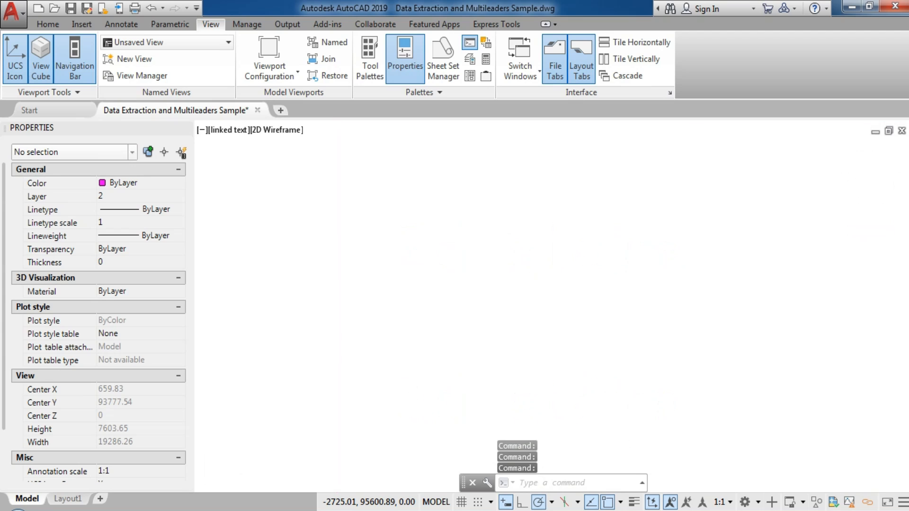
{"action": "left_click", "coordinate": [793, 387], "text": "ctrl"}
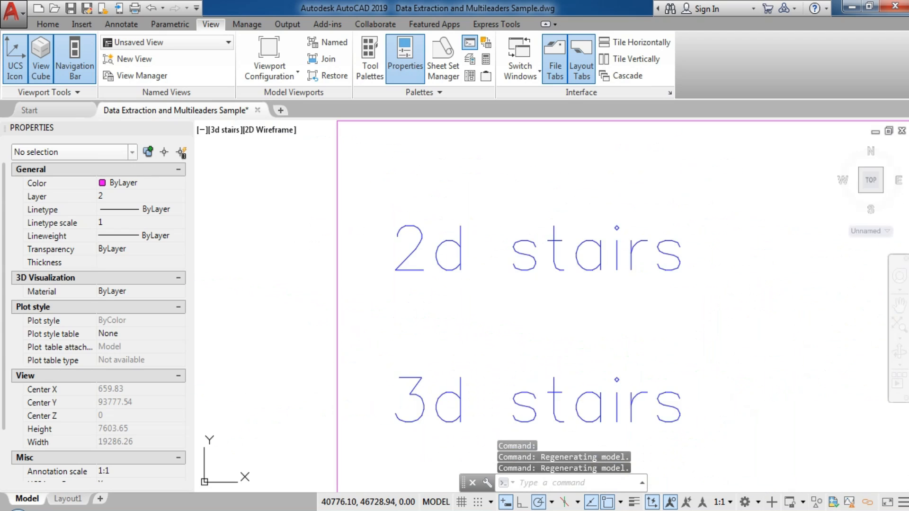
{"action": "mouse_move", "coordinate": [520, 264]}
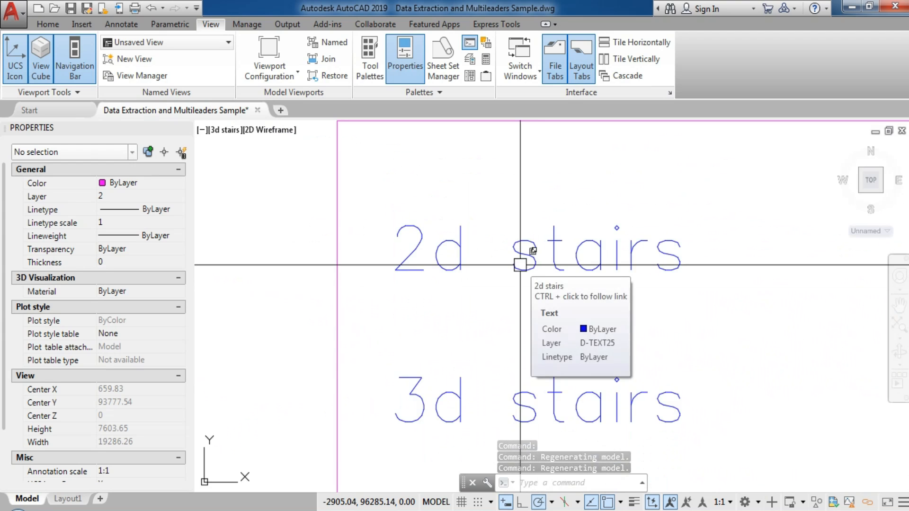